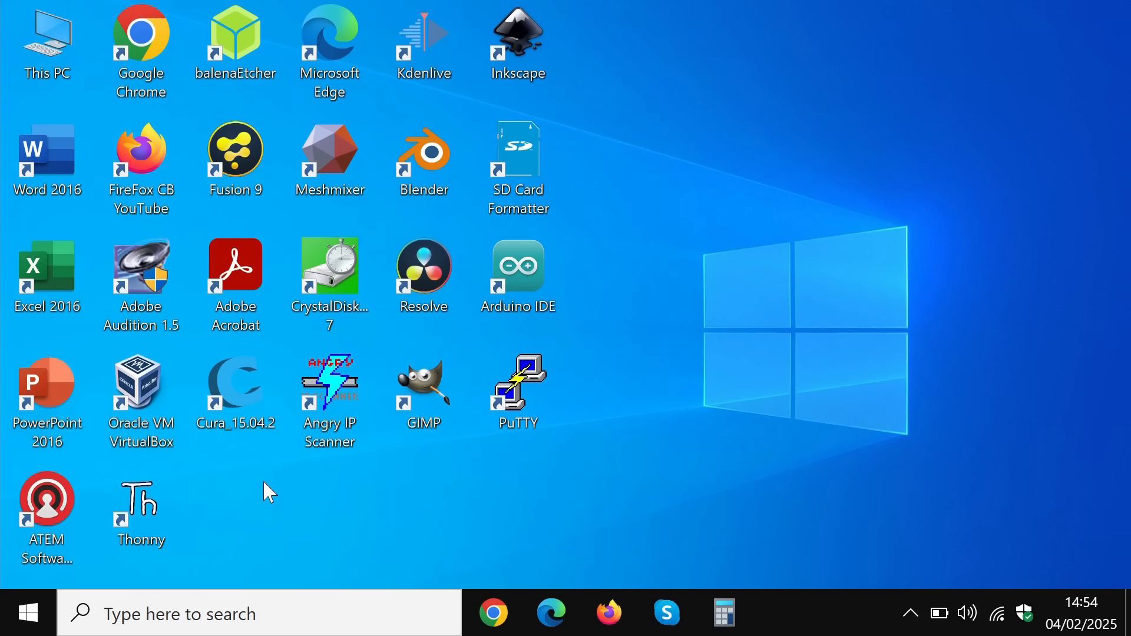
# Show the Windows 10 installed-app list, the Windows 11 pinned apps and the KDE favourites menu
pyautogui.click(19, 628)
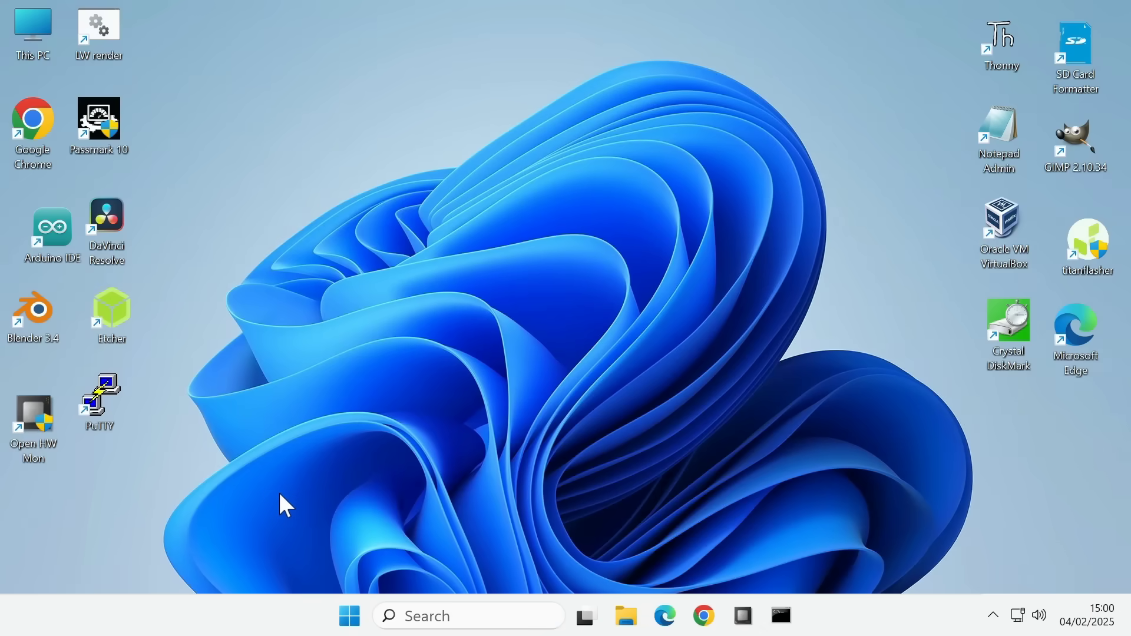
pyautogui.click(343, 617)
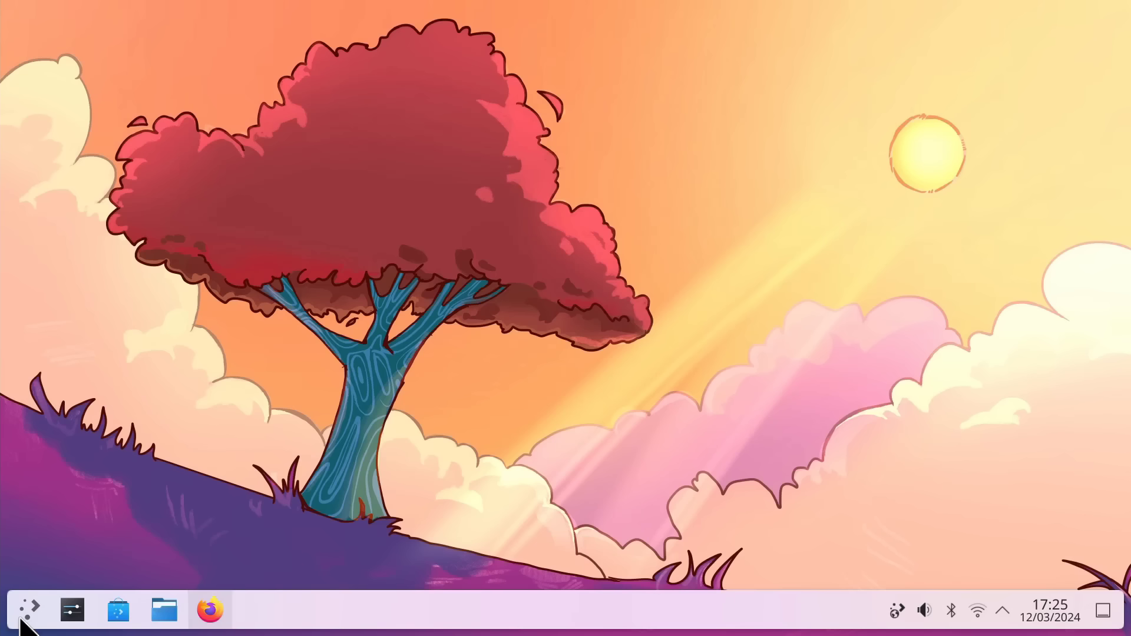
pyautogui.click(22, 619)
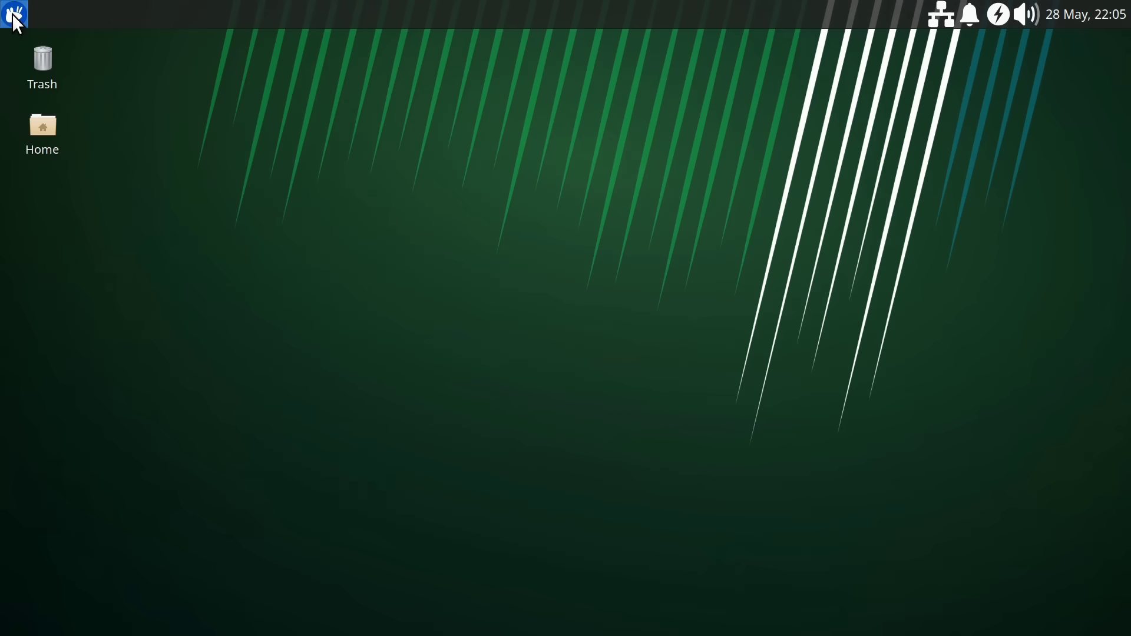
# Show the Xfce, LXQt, Lubuntu, Ubuntu MATE and Linux Mint application menus in turn, then close Mint's menu
pyautogui.click(14, 16)
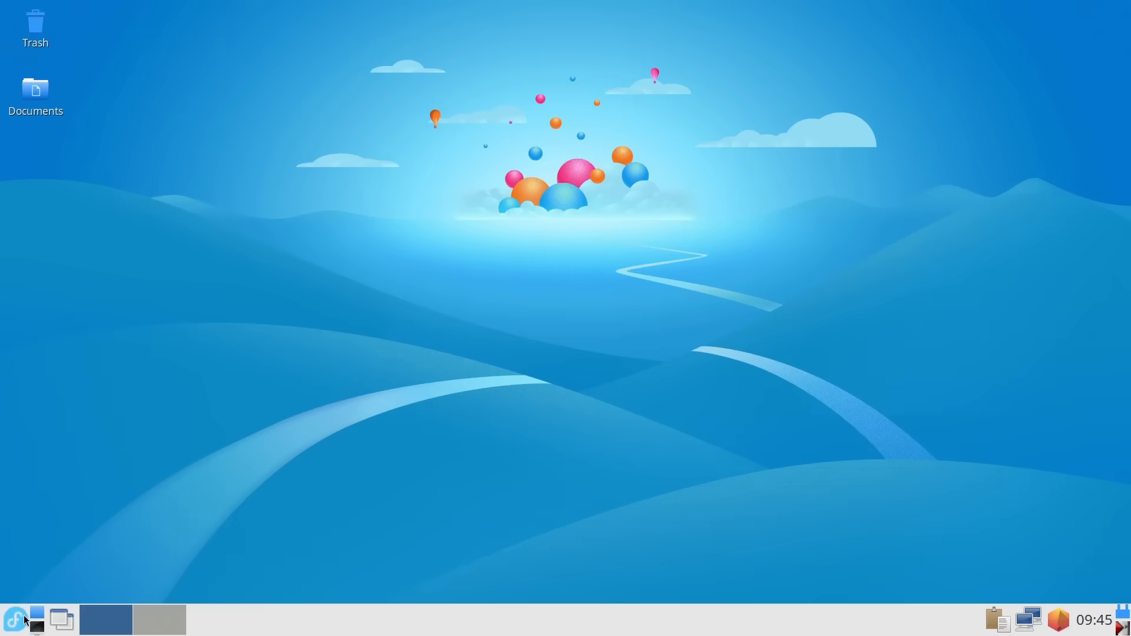
pyautogui.click(15, 620)
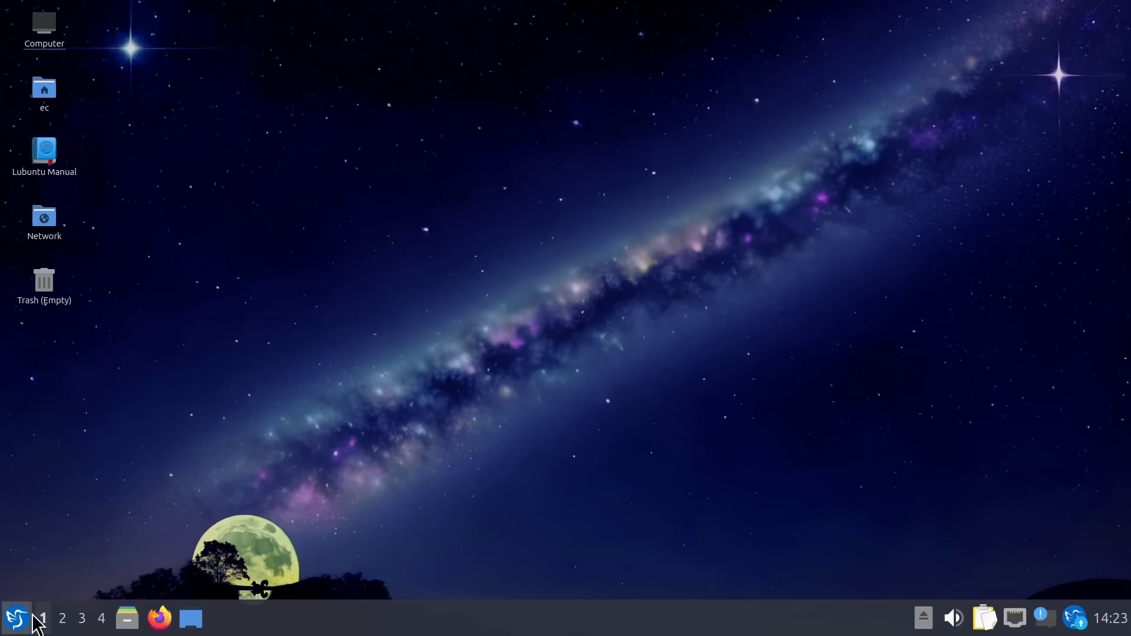
pyautogui.click(22, 618)
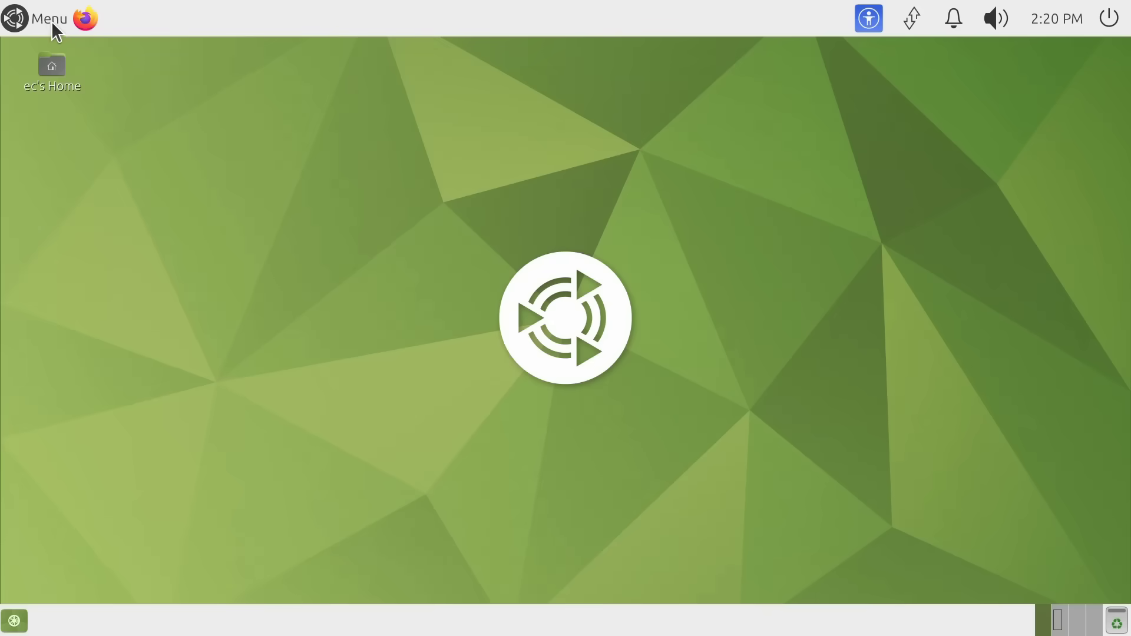
pyautogui.click(46, 19)
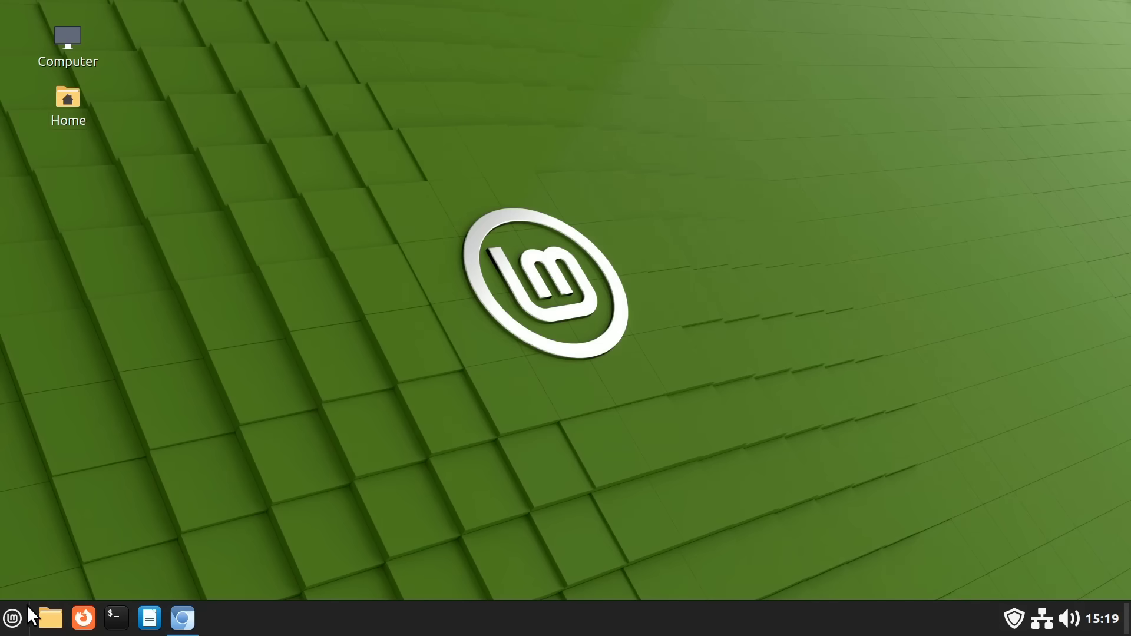
pyautogui.click(20, 618)
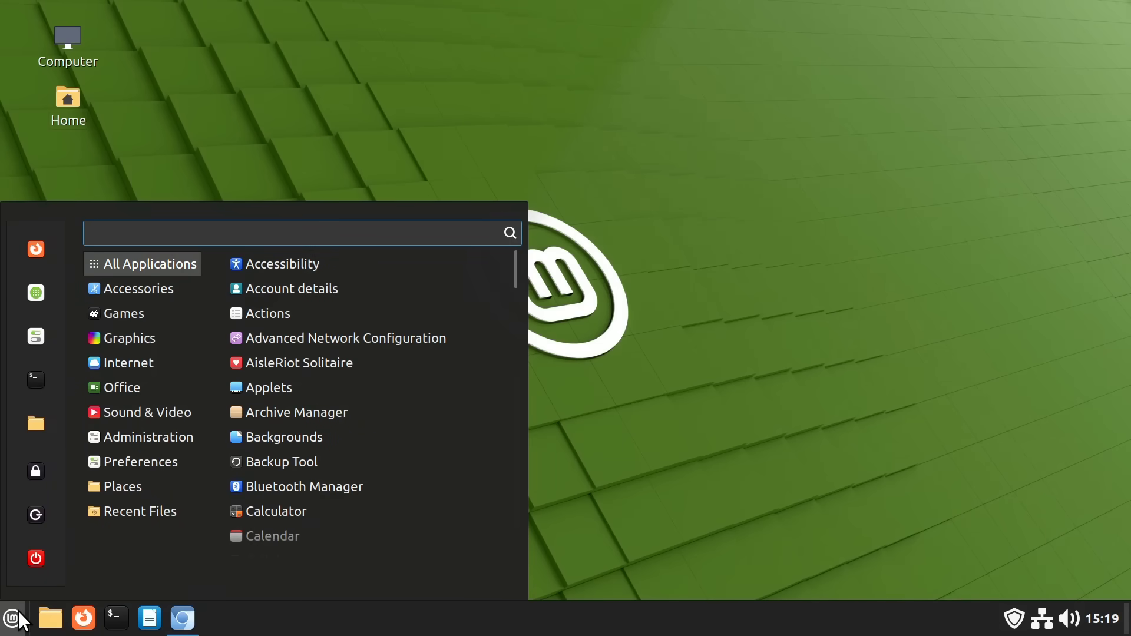
pyautogui.click(20, 620)
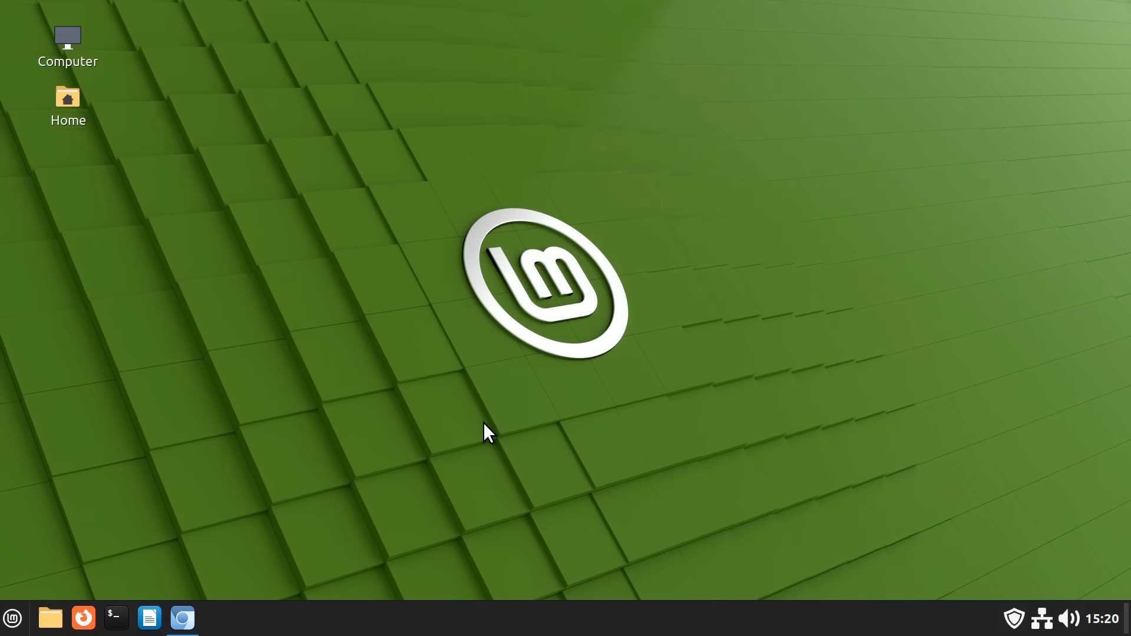
# Browse the Linux Mint download, Fedora Spins and Ubuntu flavours pages in Chromium
pyautogui.click(184, 619)
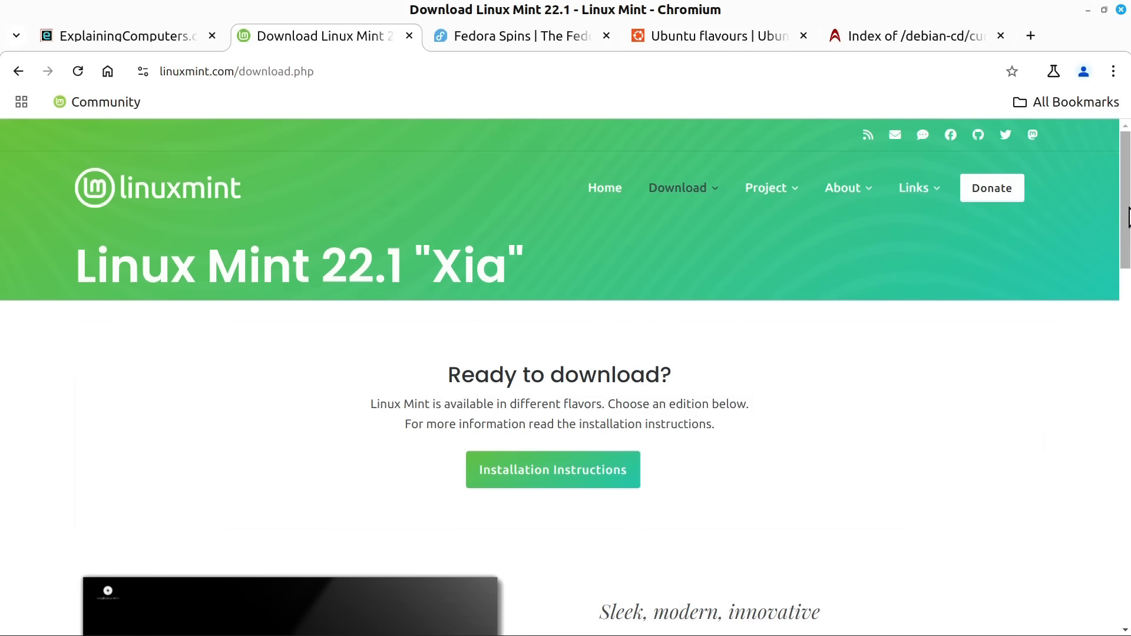
pyautogui.moveTo(1123, 220); pyautogui.dragTo(1104, 477)
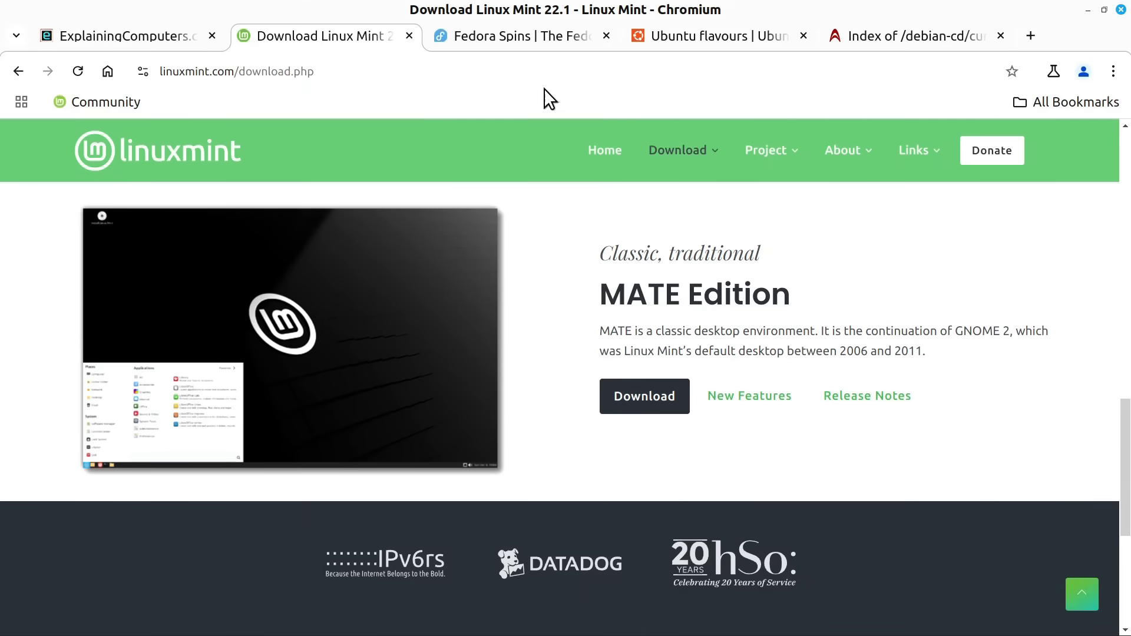
pyautogui.click(514, 40)
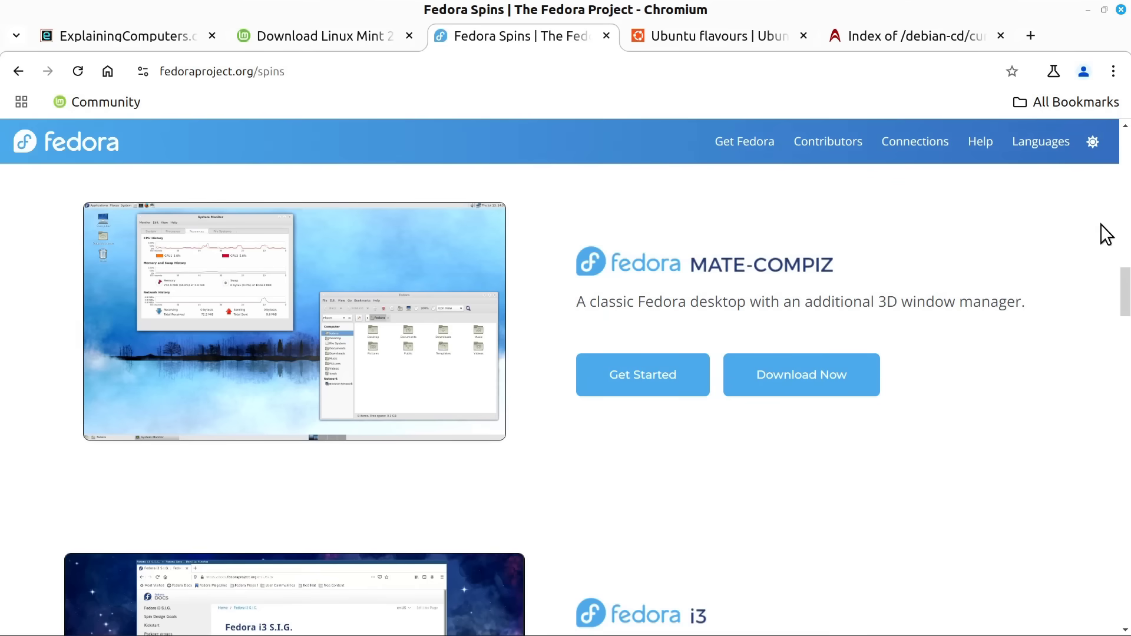
pyautogui.moveTo(1127, 285); pyautogui.dragTo(1122, 374)
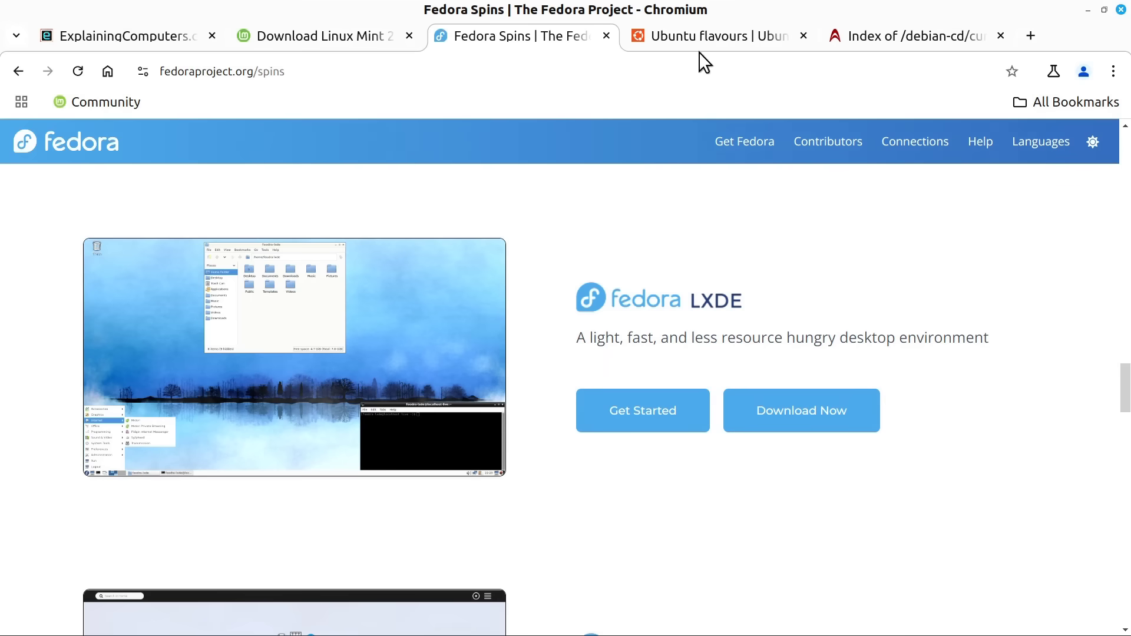
pyautogui.click(691, 33)
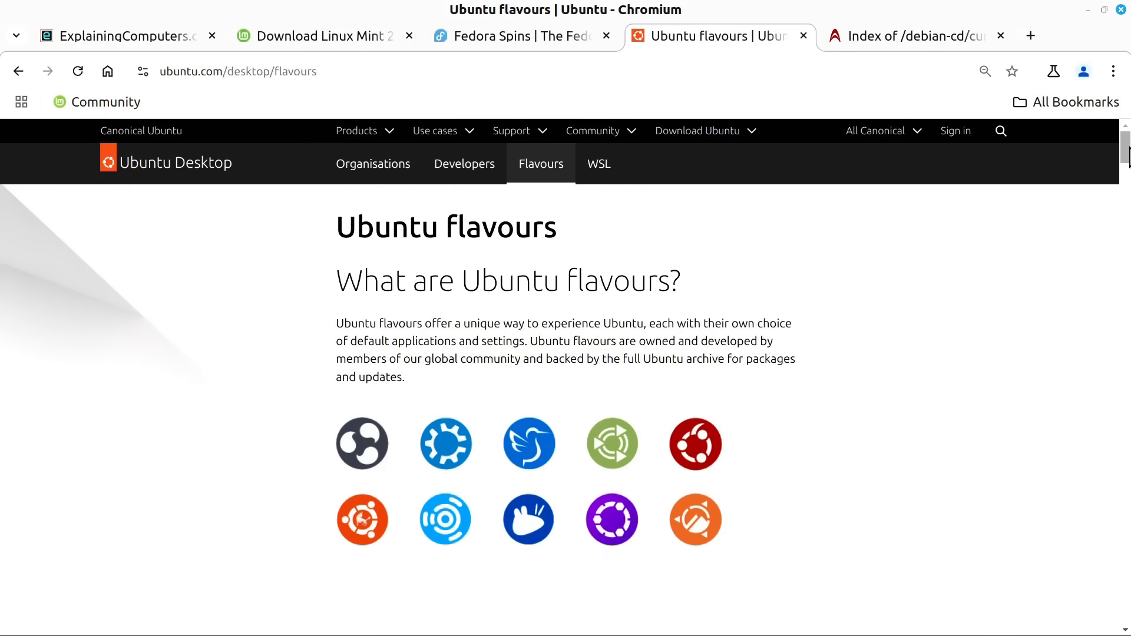
pyautogui.moveTo(1128, 156); pyautogui.dragTo(1128, 287)
# View the Debian live ISO listing, then select KDE Plasma in Software selection and continue
pyautogui.click(914, 38)
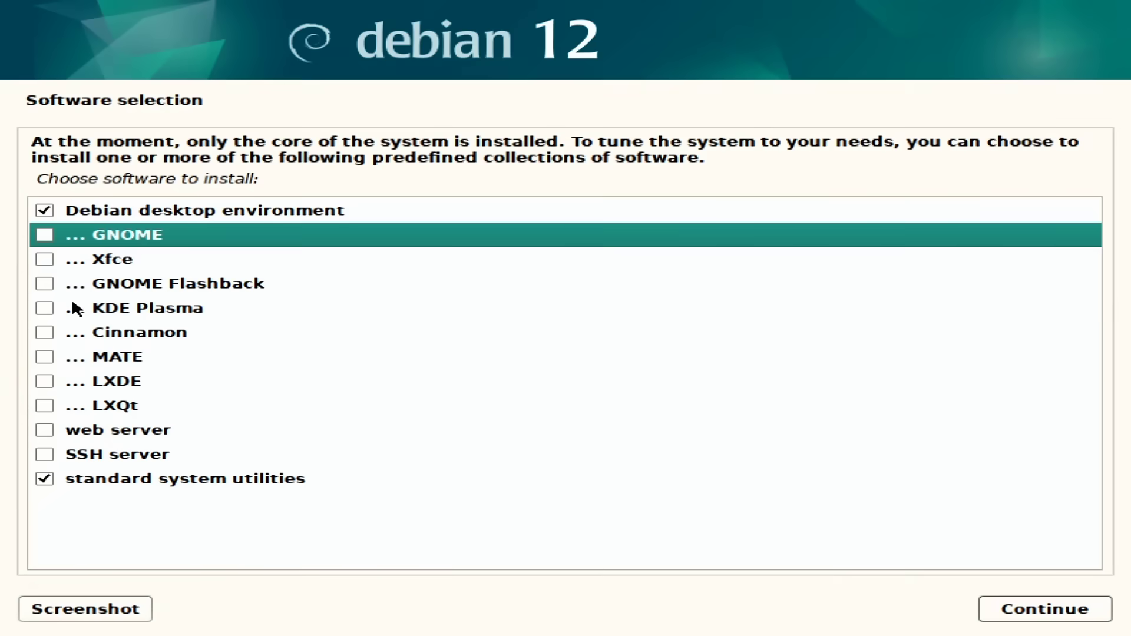
pyautogui.click(52, 308)
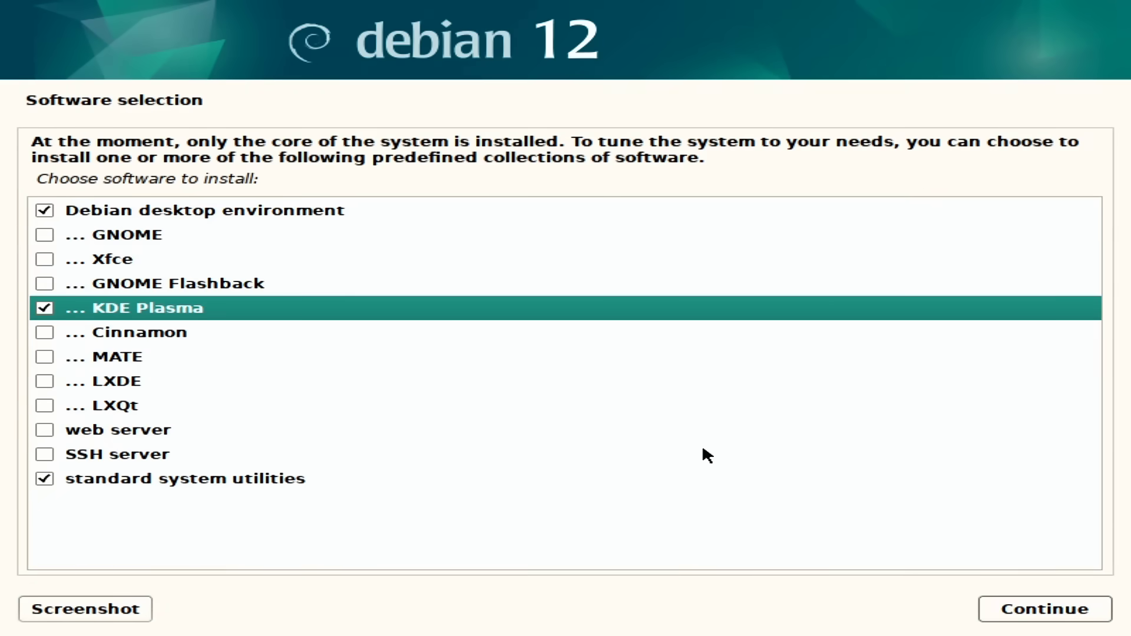
pyautogui.click(1033, 611)
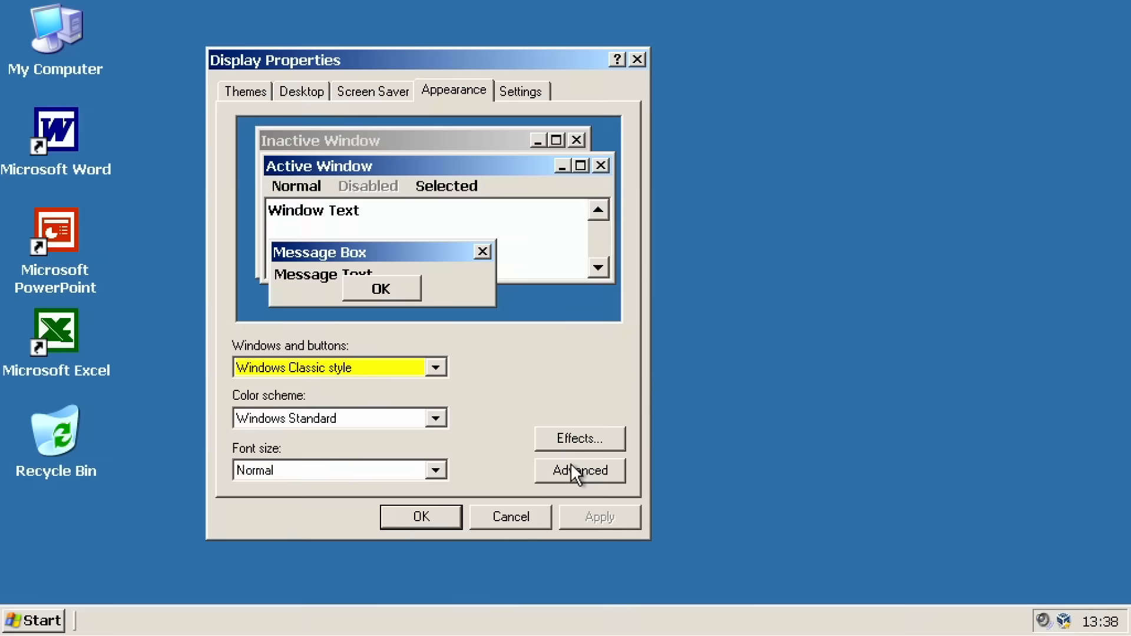
# In Windows XP Advanced Appearance, select Menu from the Item list
pyautogui.click(571, 466)
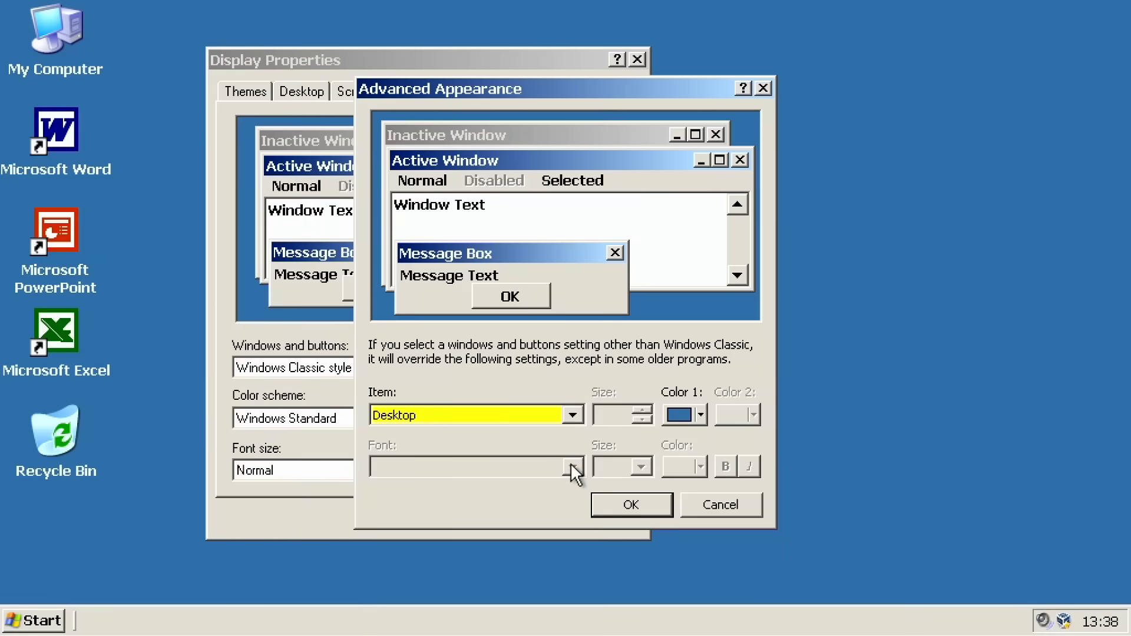
pyautogui.click(570, 414)
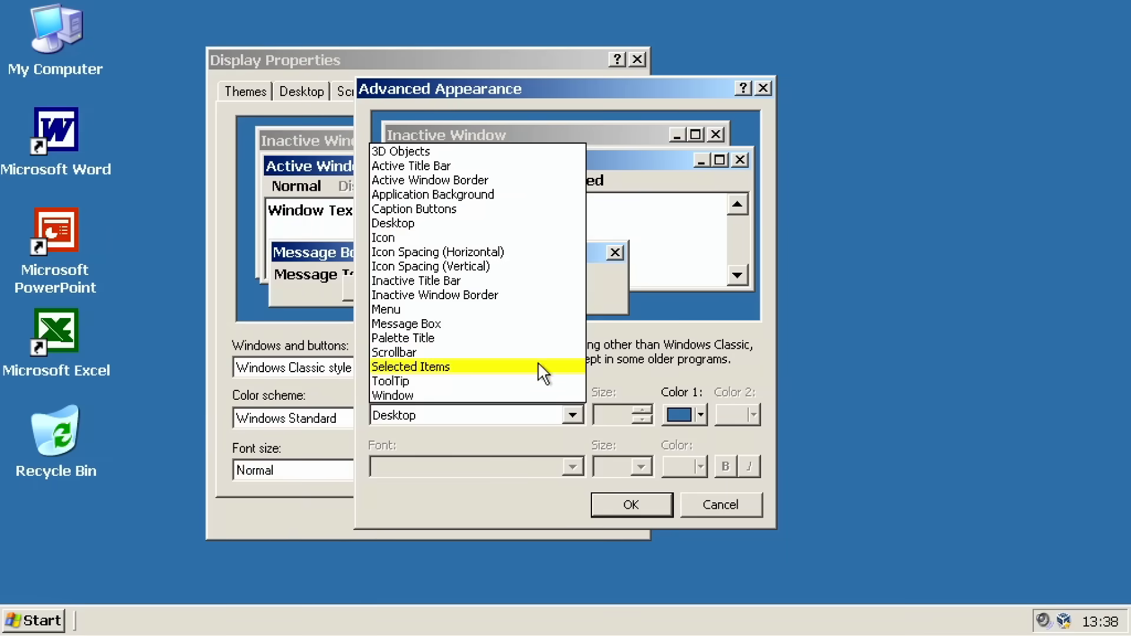
pyautogui.click(519, 310)
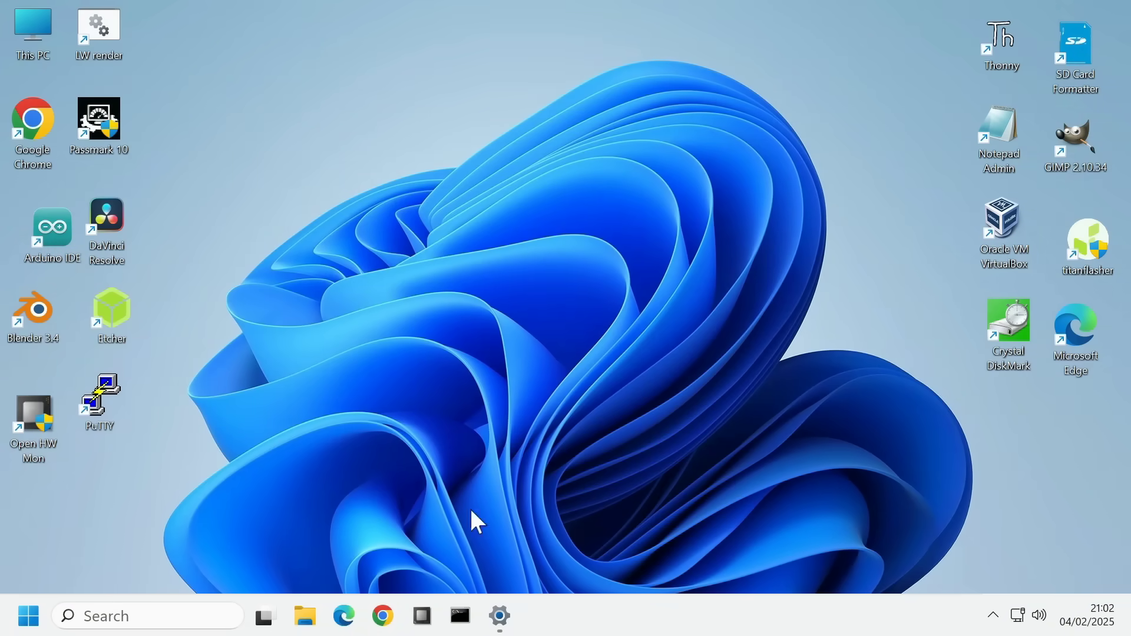
# Show the Accessibility > Text size page in Windows 11 Settings
pyautogui.click(500, 615)
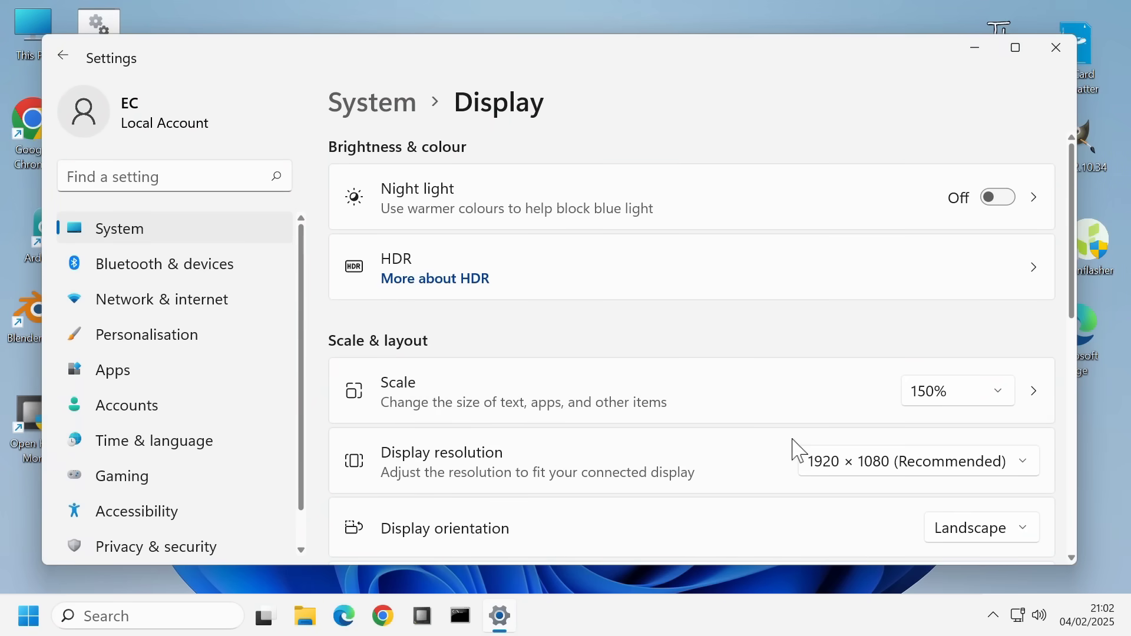
pyautogui.click(205, 511)
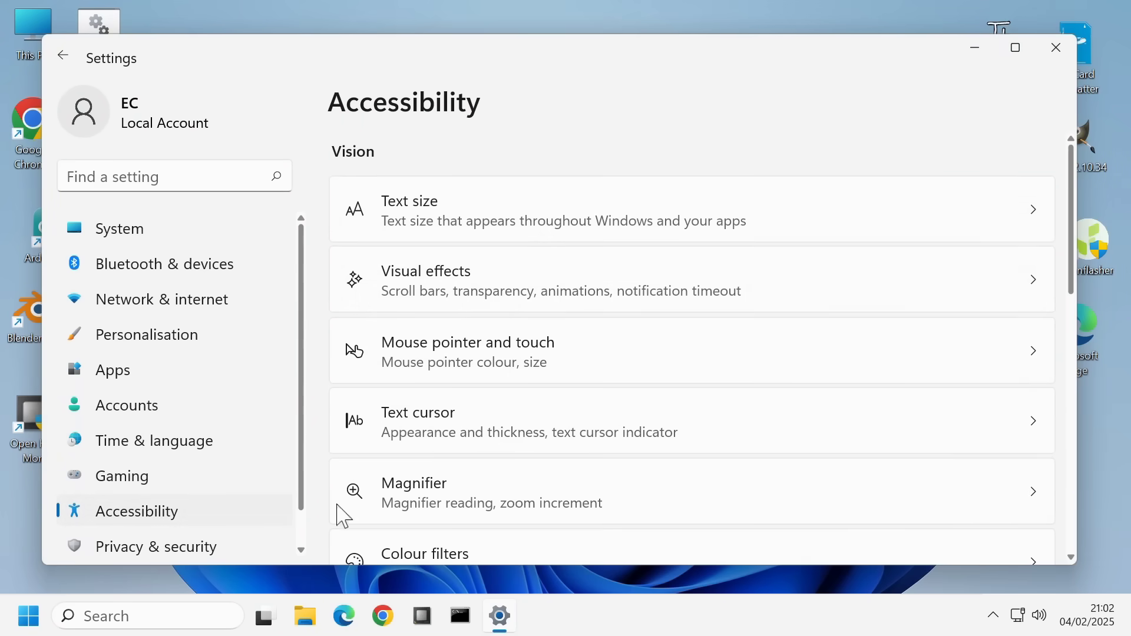
pyautogui.click(1023, 227)
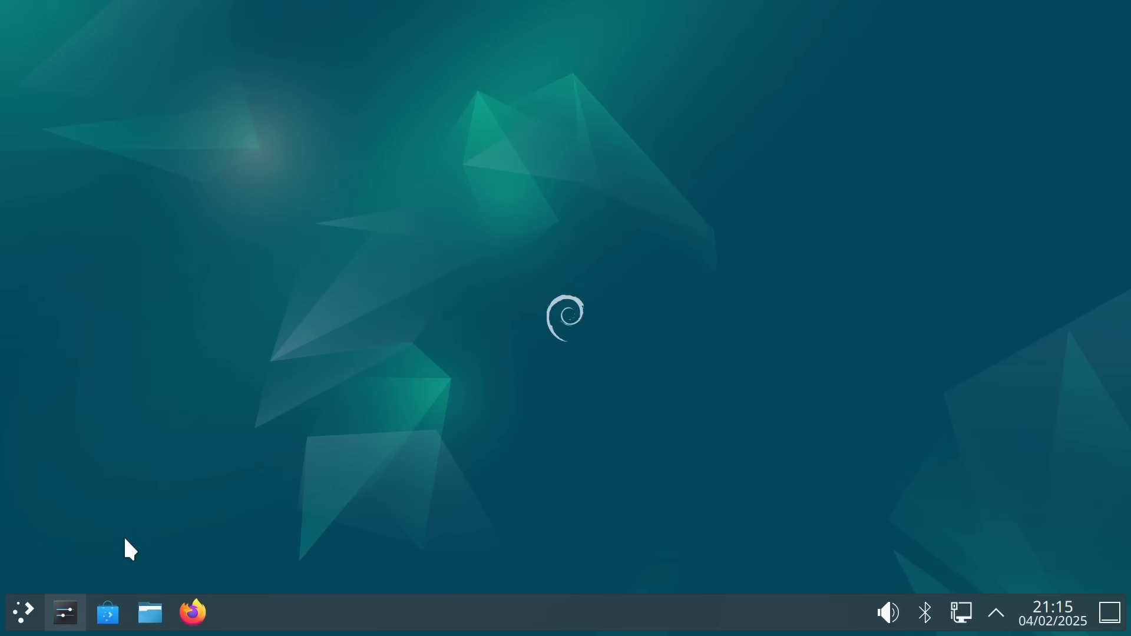
# Step through Plasma Style, Colours, Window Decorations and Fonts in KDE System Settings
pyautogui.click(63, 613)
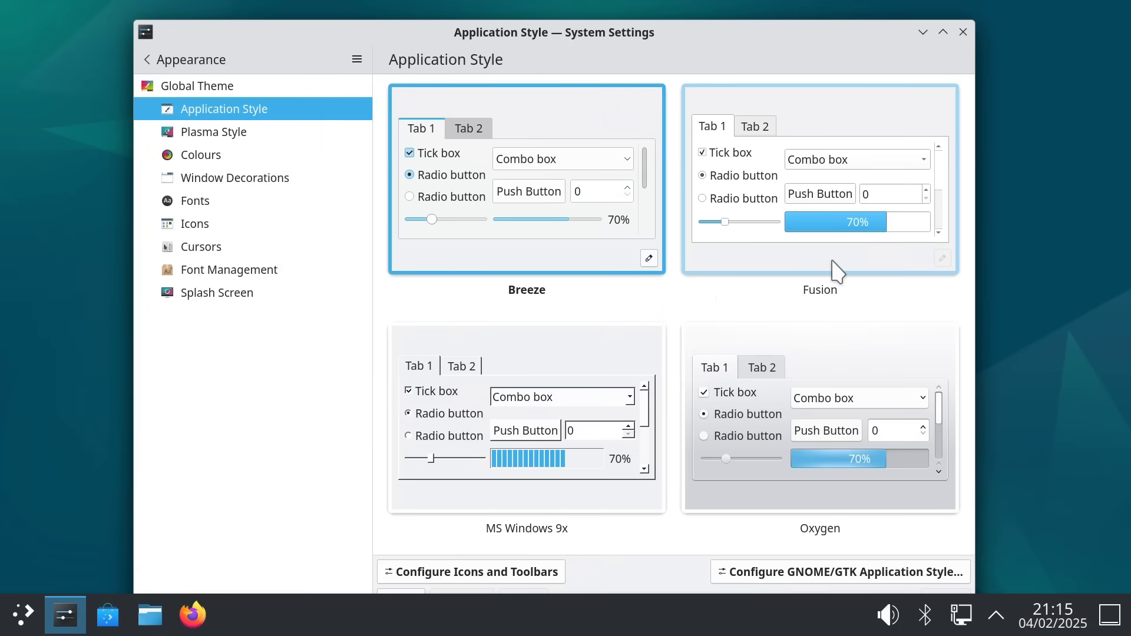
pyautogui.click(222, 133)
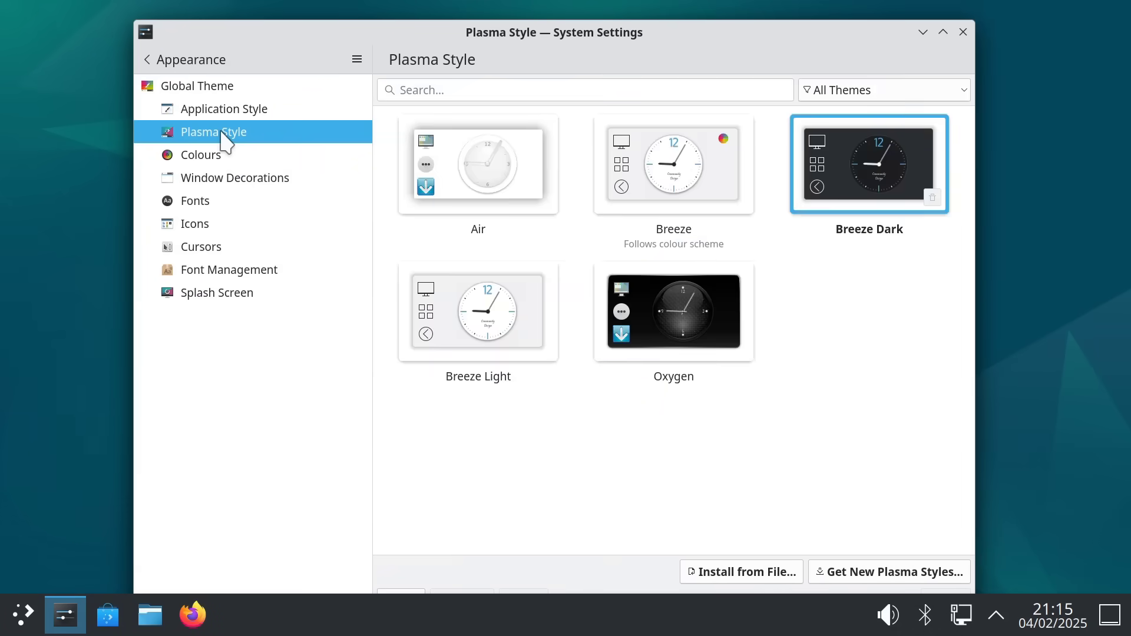
pyautogui.click(228, 156)
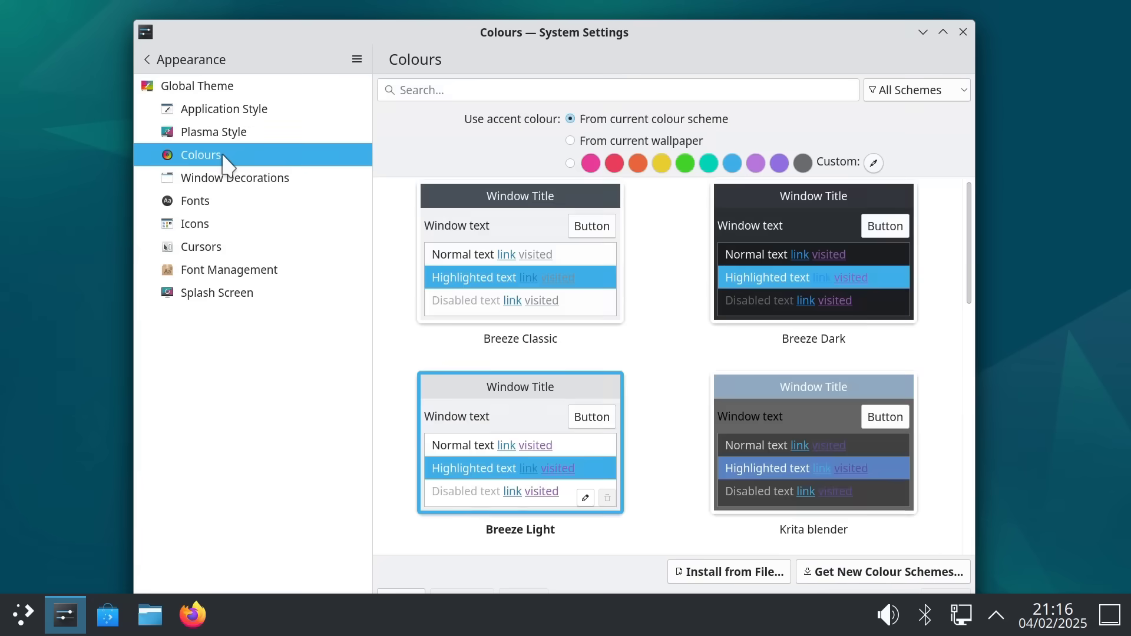
pyautogui.click(262, 188)
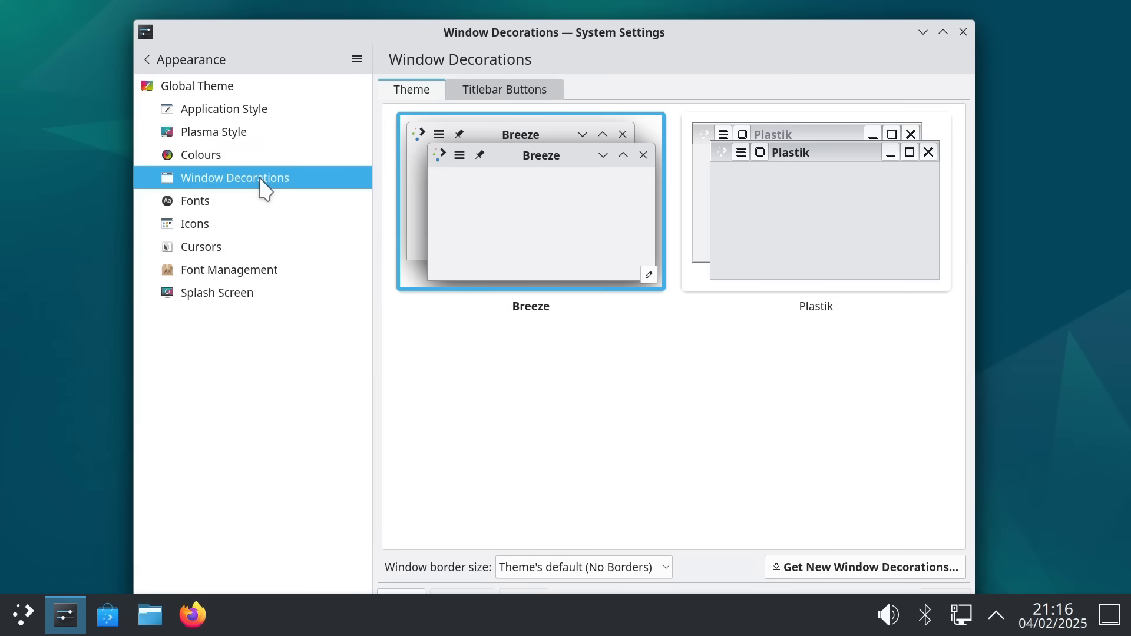
pyautogui.click(265, 212)
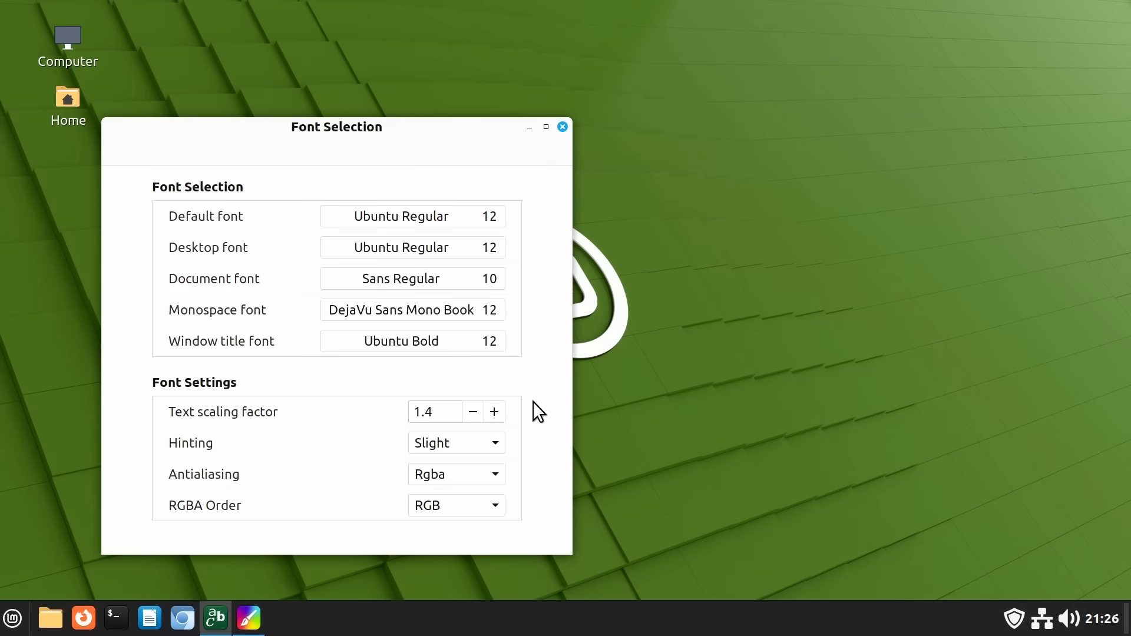
# Raise the Linux Mint Themes window and scroll its Settings tab to Scrollbar behaviour
pyautogui.click(249, 617)
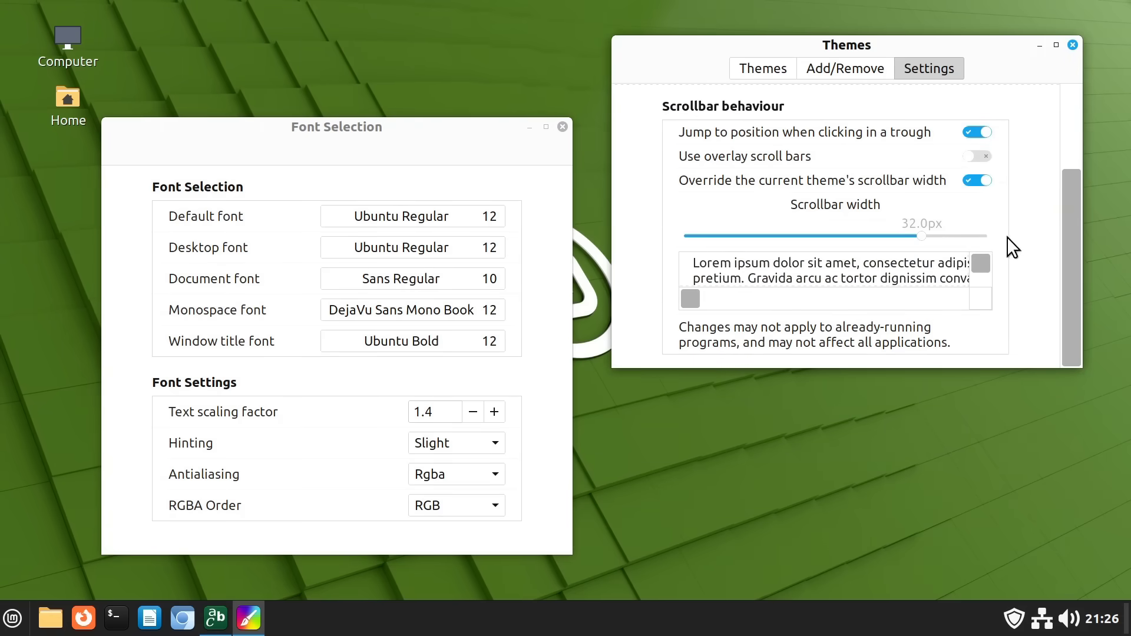
pyautogui.moveTo(1068, 296)
pyautogui.mouseDown()
pyautogui.moveTo(1069, 161)
pyautogui.moveTo(1069, 317)
pyautogui.mouseUp()
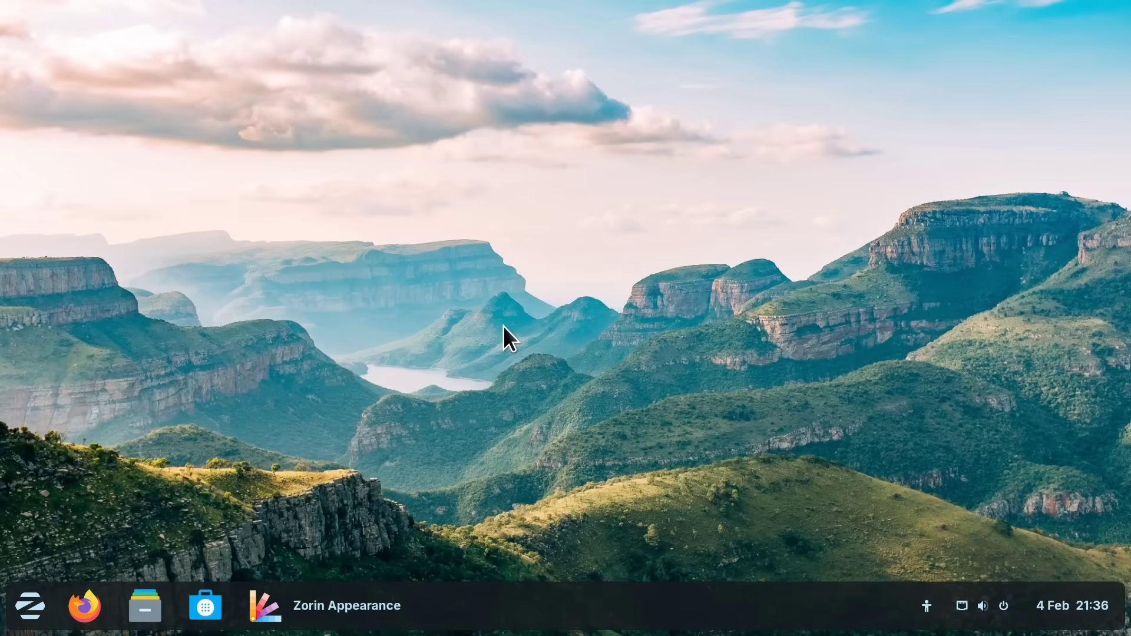
# Choose the third Zorin Appearance layout, with centred taskbar icons and an app grid
pyautogui.click(361, 604)
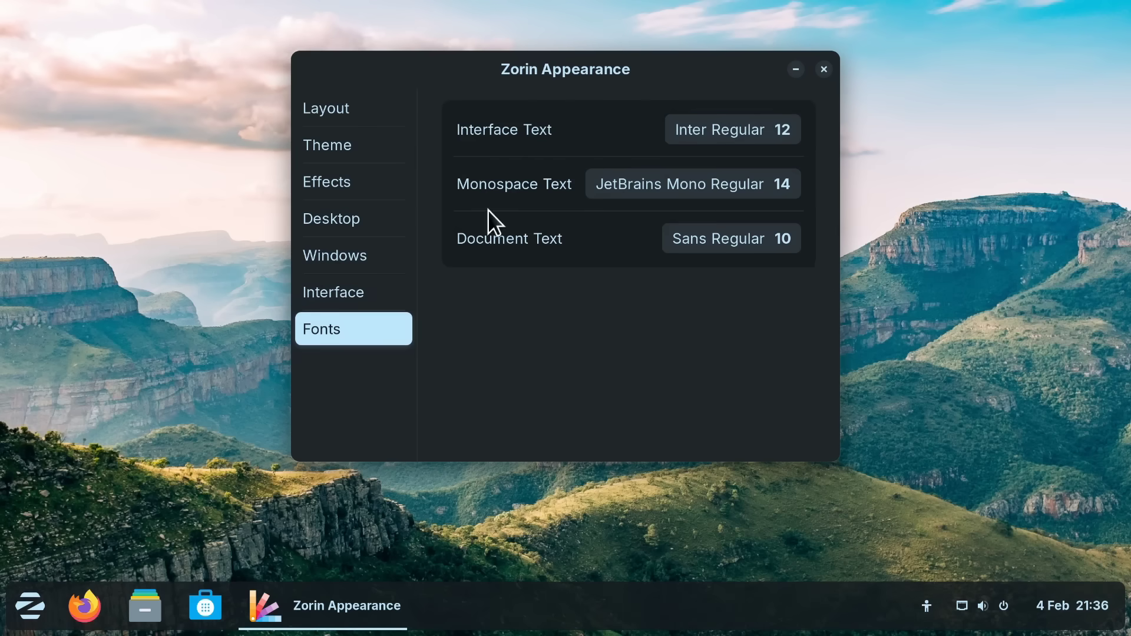
pyautogui.click(352, 108)
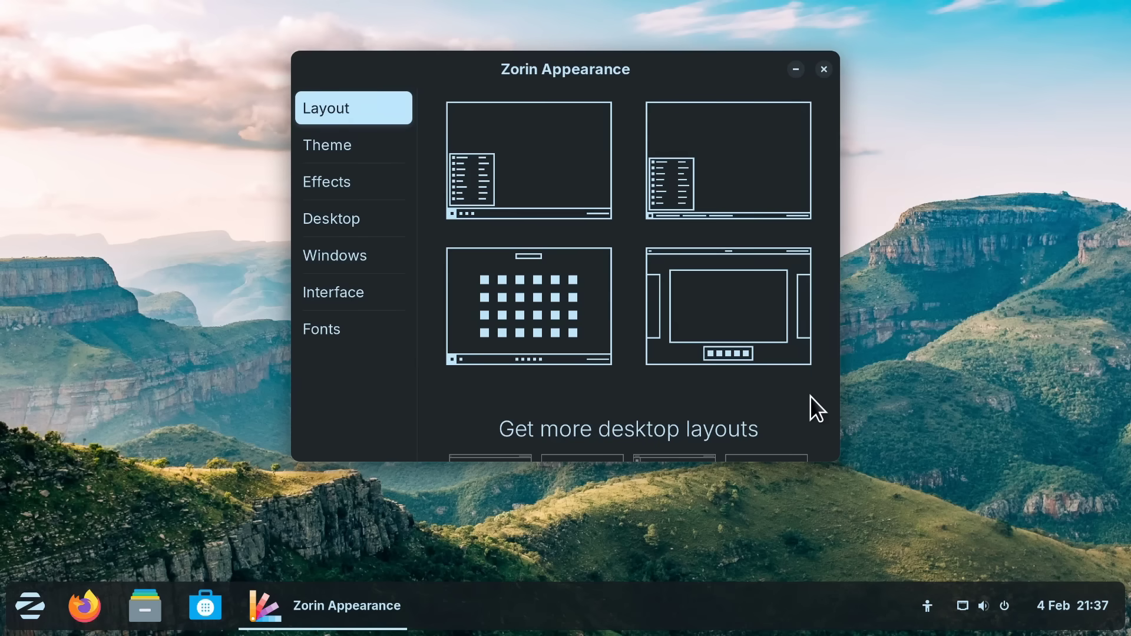
pyautogui.click(558, 320)
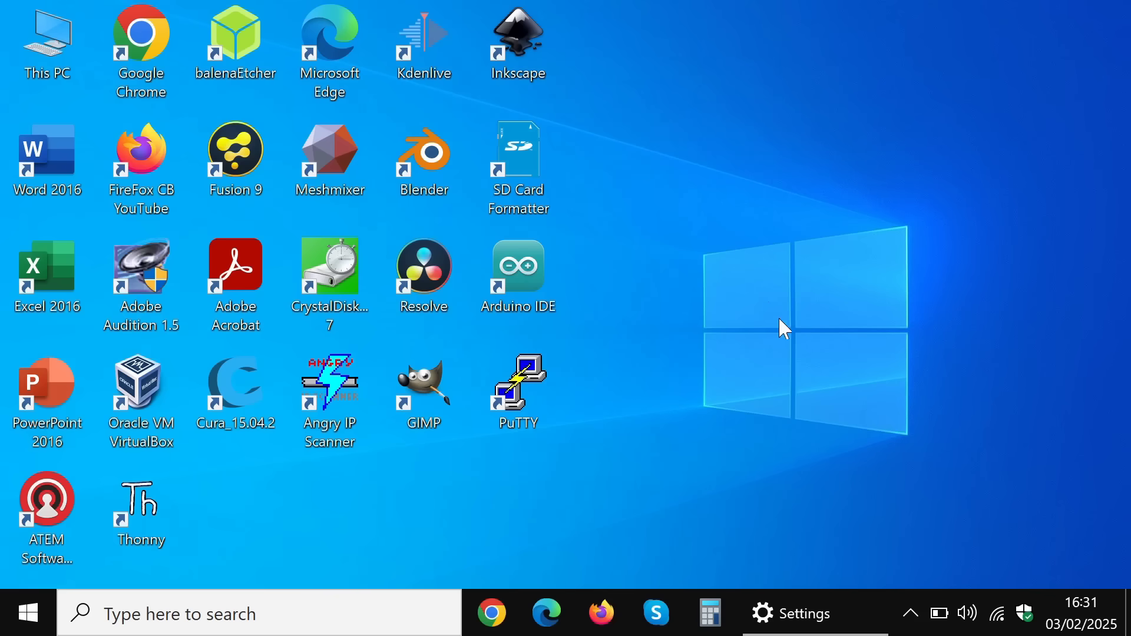
# Show the Windows Update Advanced options page in Windows 10 Settings
pyautogui.click(806, 629)
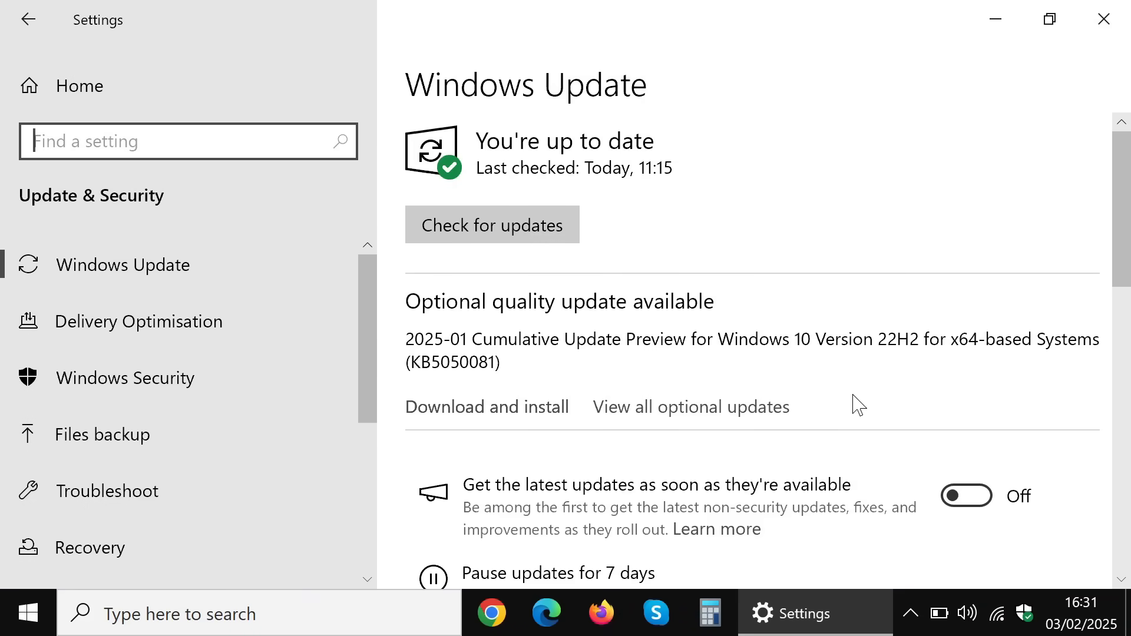
pyautogui.scroll(-5, 853, 404)
pyautogui.click(627, 489)
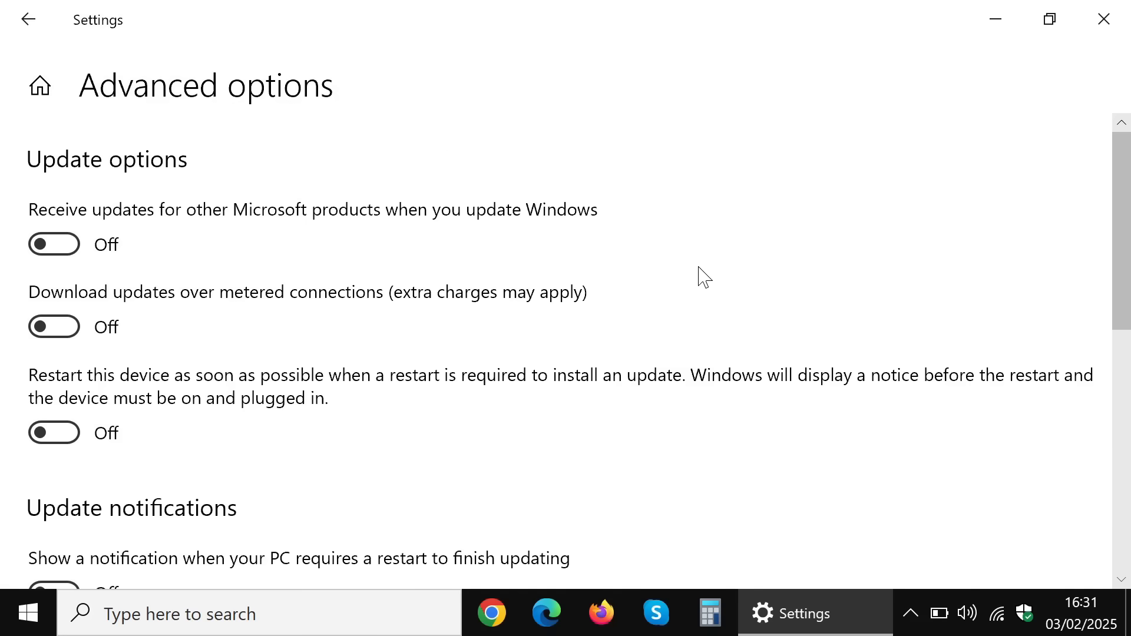
# Open the pause-until date list, close it without choosing a date, and return to Windows Update
pyautogui.scroll(-5, 705, 277)
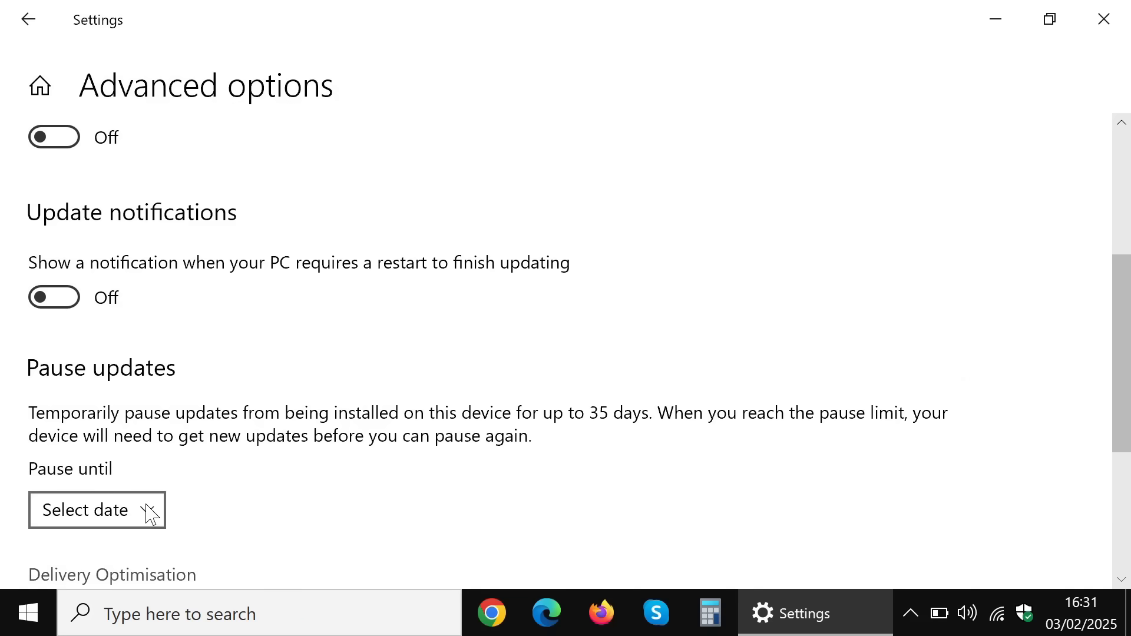
pyautogui.click(149, 517)
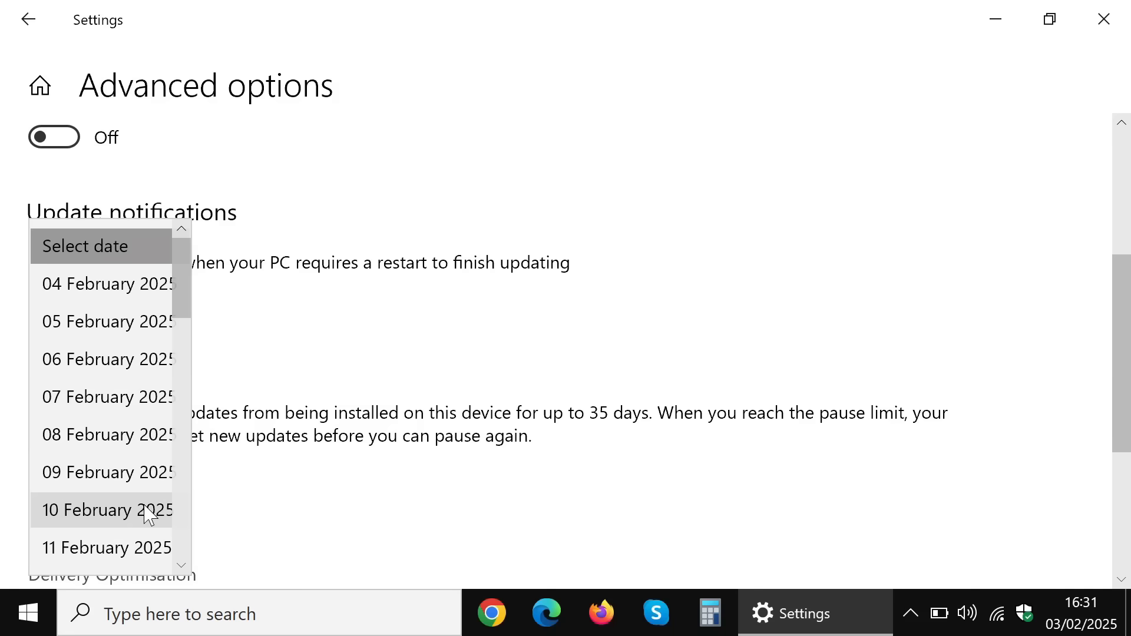
pyautogui.click(576, 346)
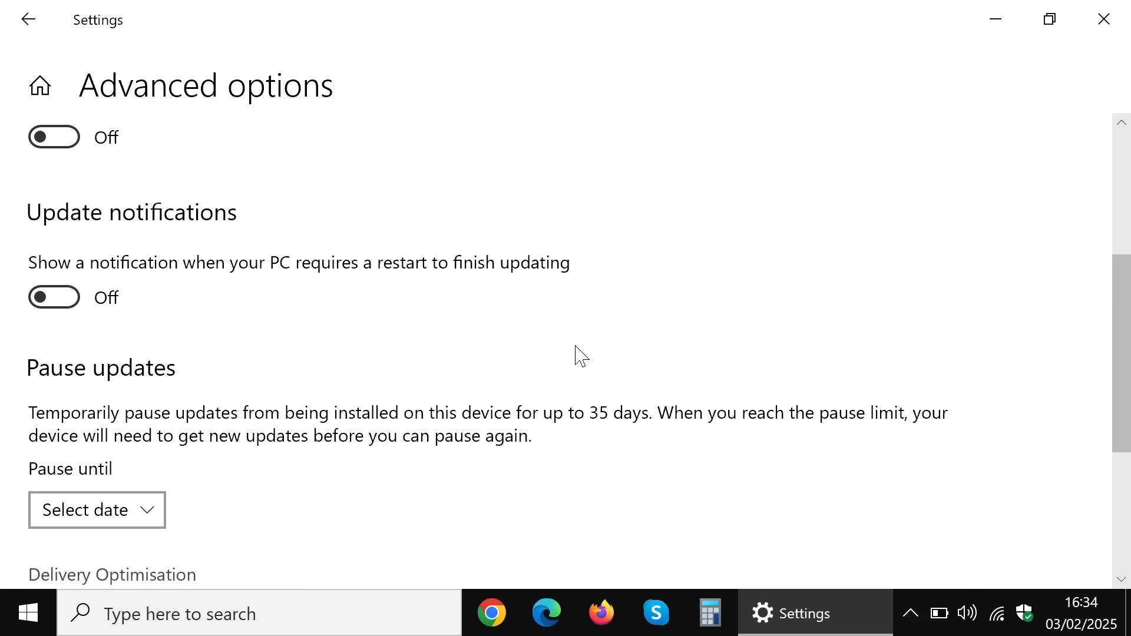
pyautogui.click(33, 17)
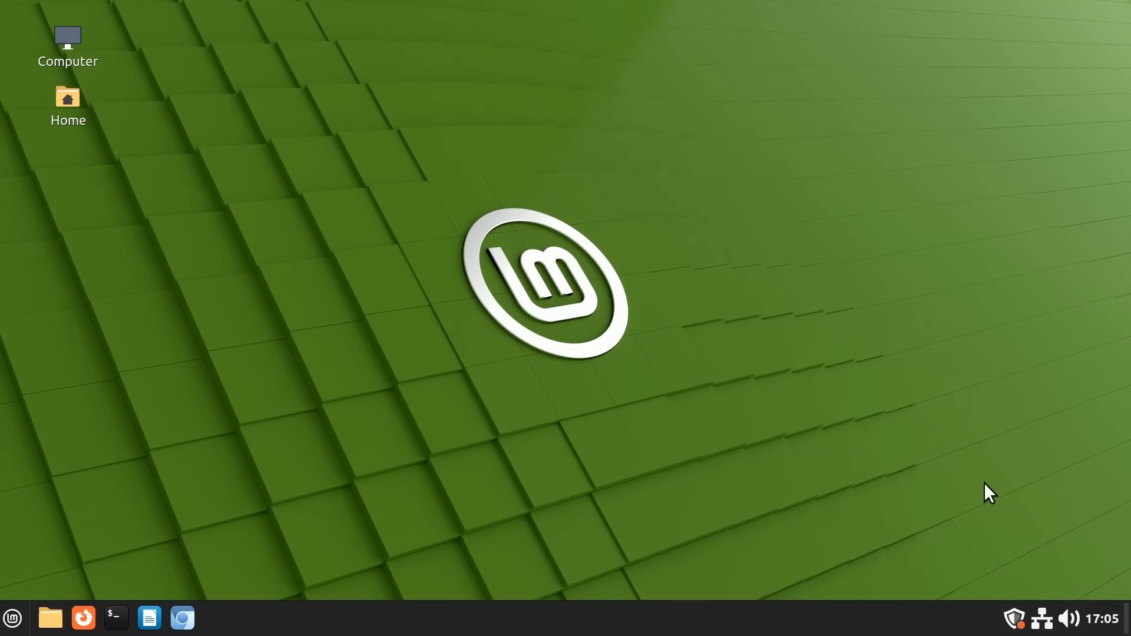
# Browse the 60 available updates in Update Manager, close it, and open the shield tray icon's menu
pyautogui.click(1014, 618)
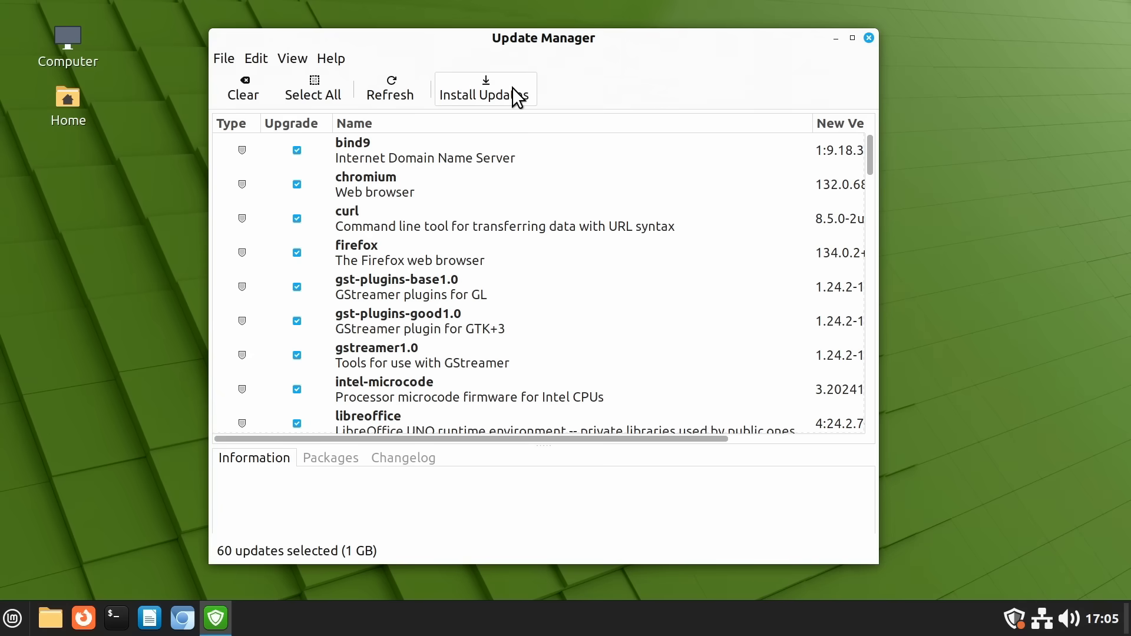
pyautogui.moveTo(871, 159)
pyautogui.mouseDown()
pyautogui.moveTo(869, 409)
pyautogui.moveTo(862, 154)
pyautogui.mouseUp()
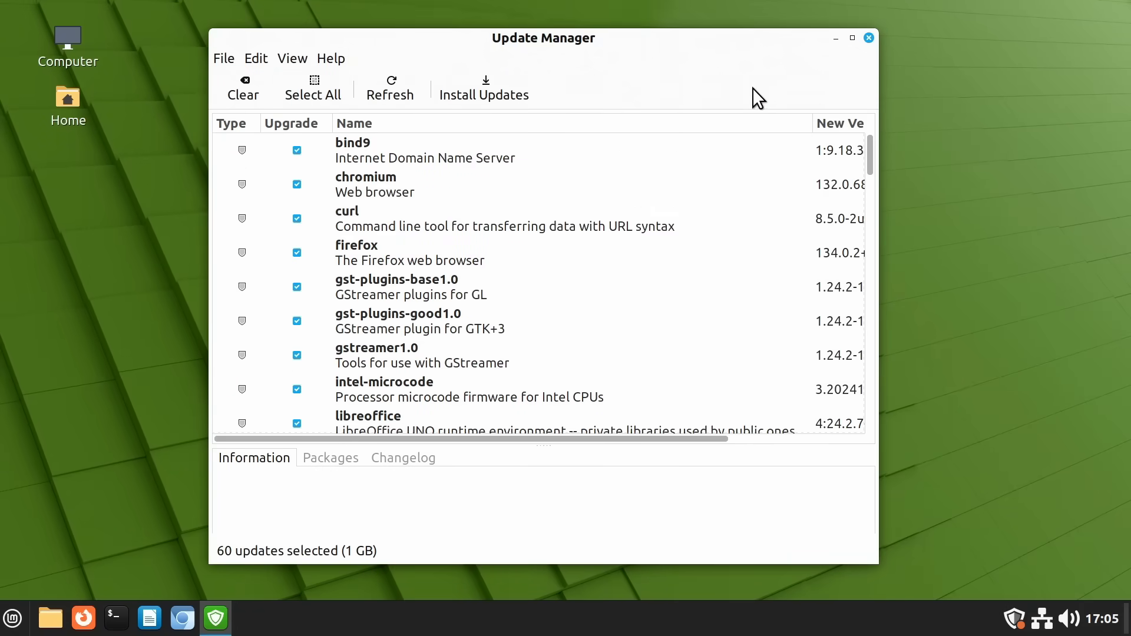
pyautogui.click(869, 38)
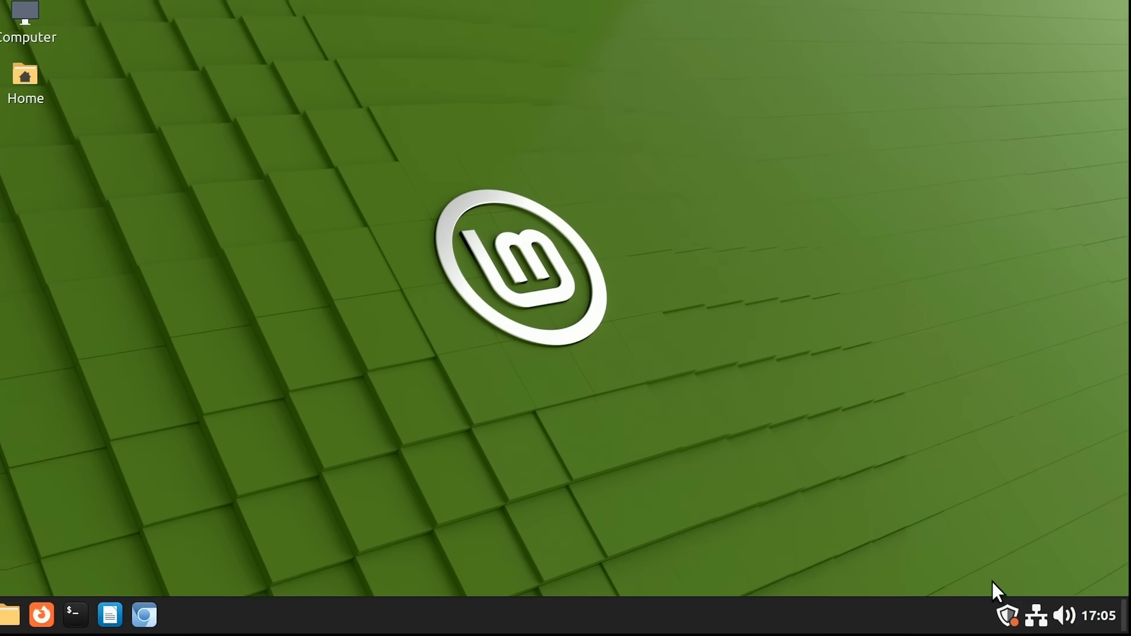
pyautogui.moveTo(1004, 616)
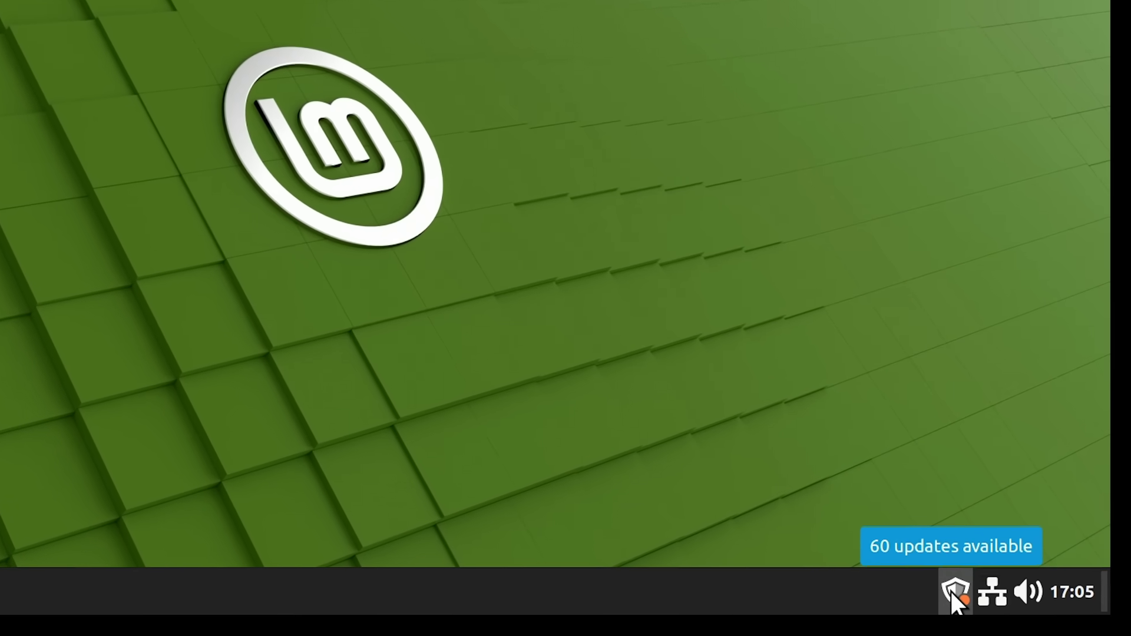
pyautogui.rightClick(934, 583)
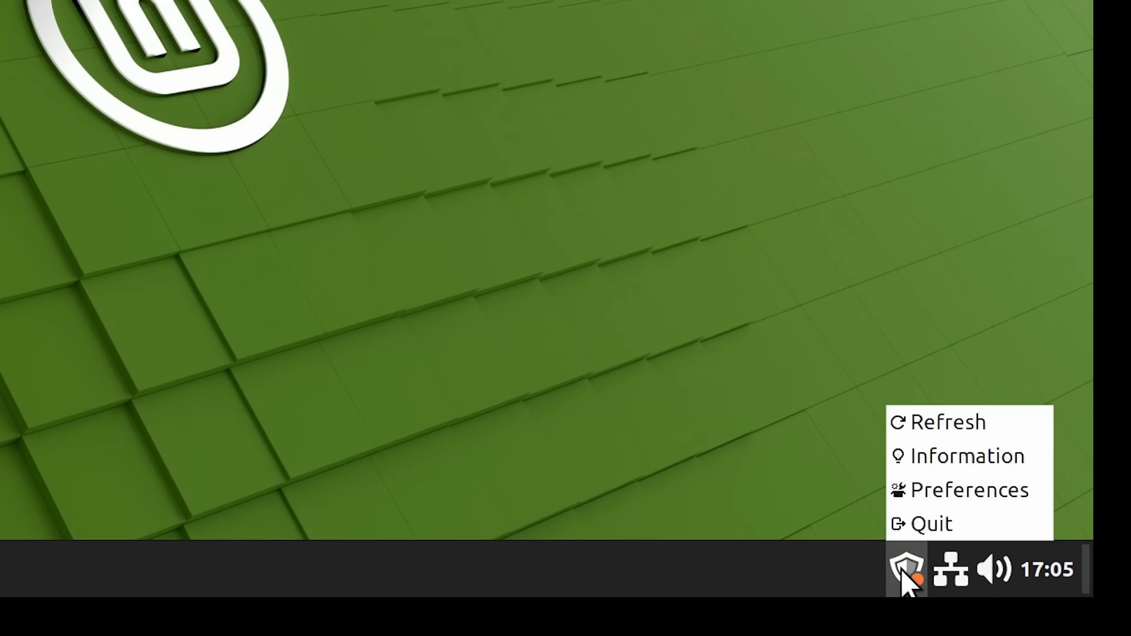
# Open Update Manager Preferences, check the Packages and Automation tabs, then close the window
pyautogui.click(920, 496)
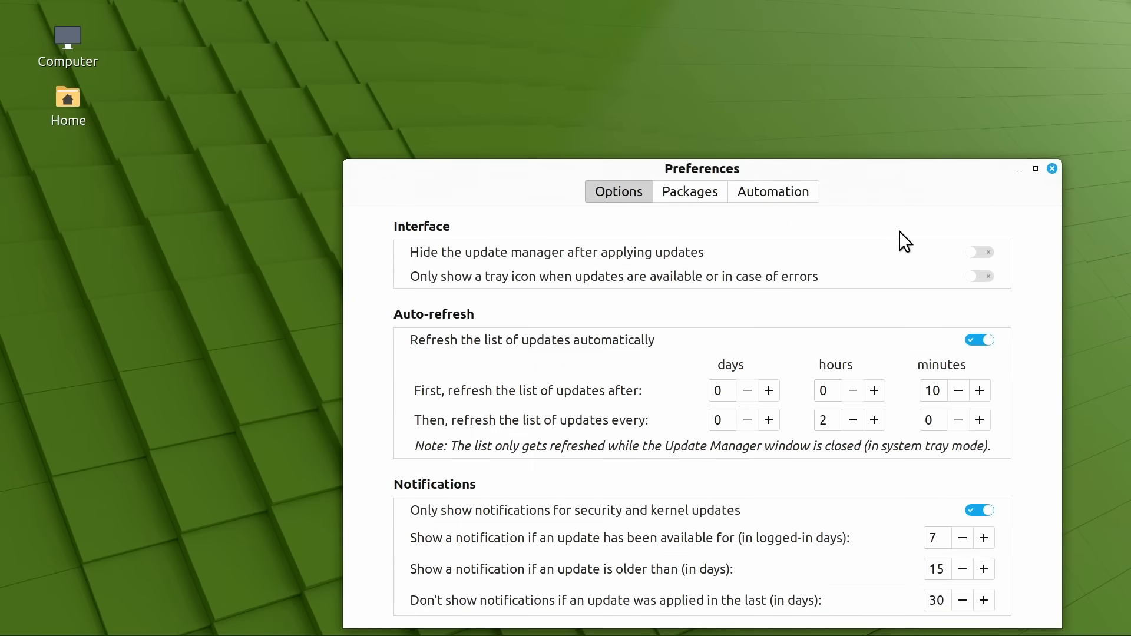
pyautogui.moveTo(873, 176); pyautogui.dragTo(735, 67)
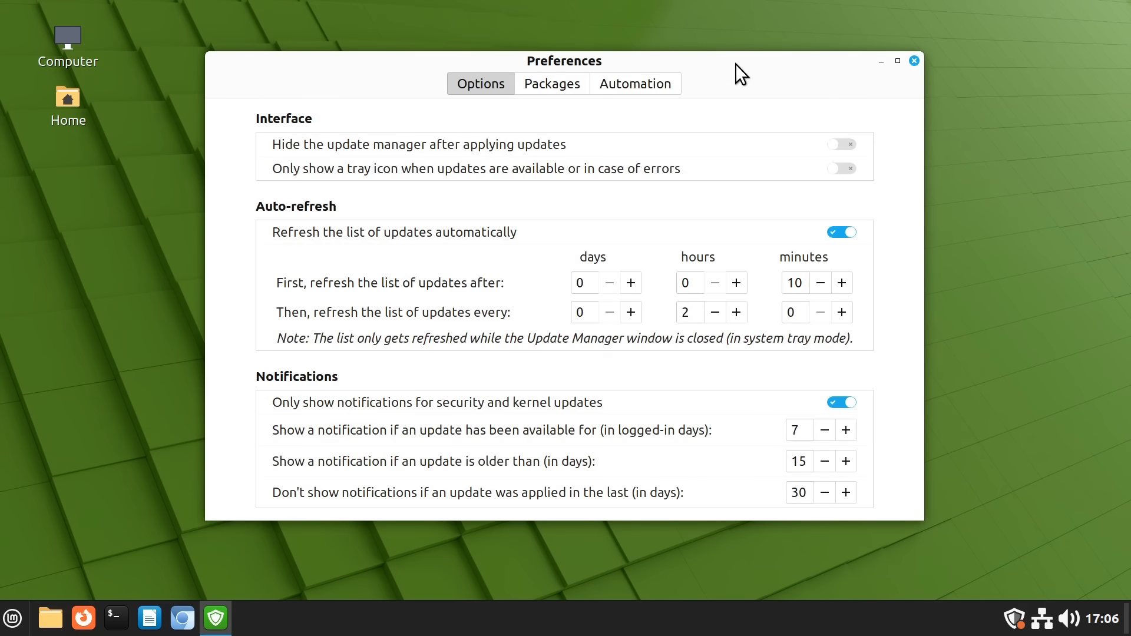
pyautogui.click(545, 87)
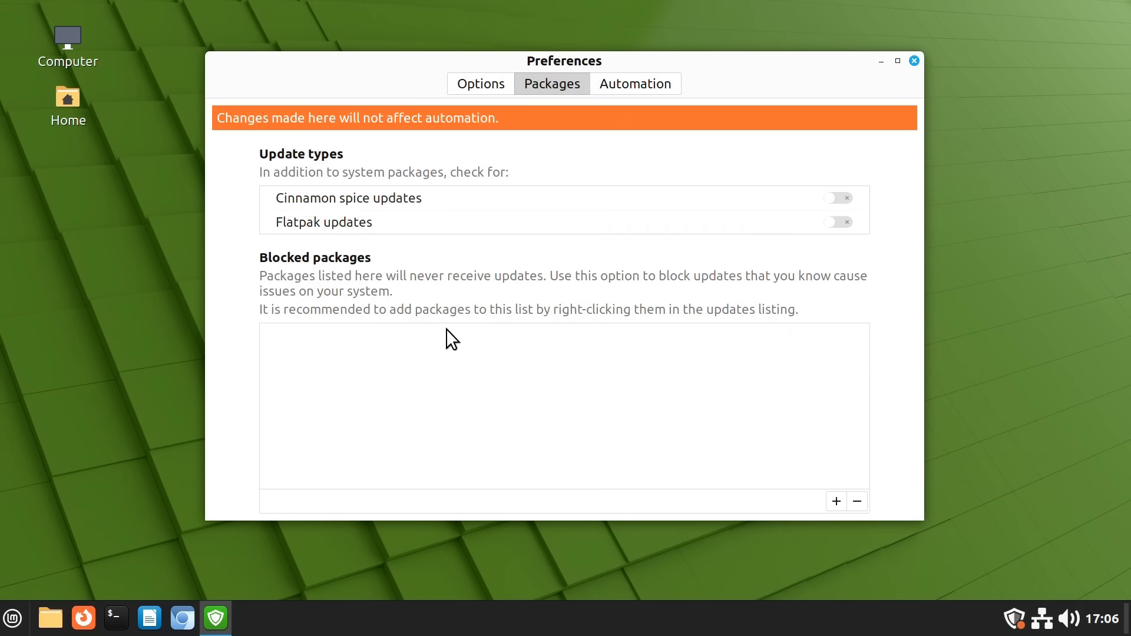
pyautogui.click(645, 86)
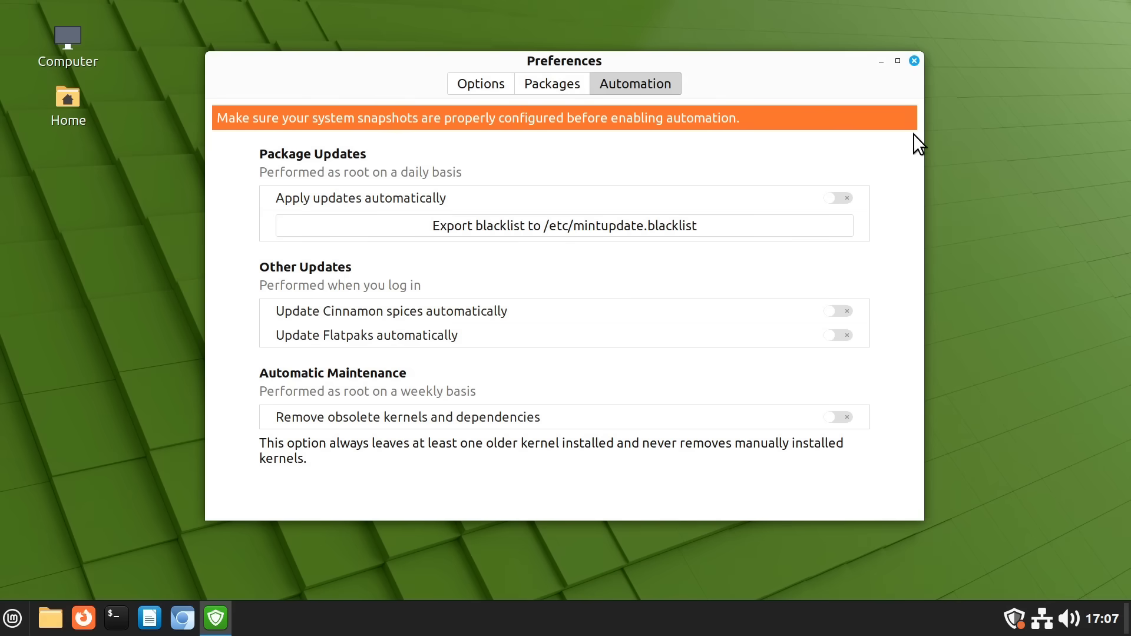
pyautogui.click(914, 61)
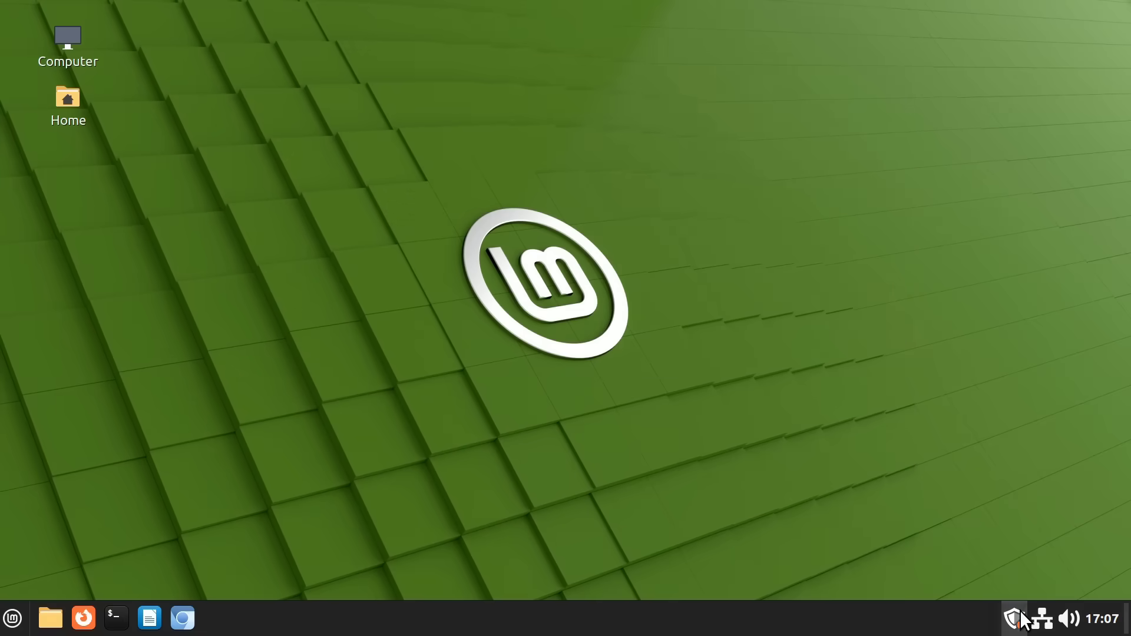
# Install all 60 selected updates, accepting the additional packages and authorising with the account password
pyautogui.click(1015, 619)
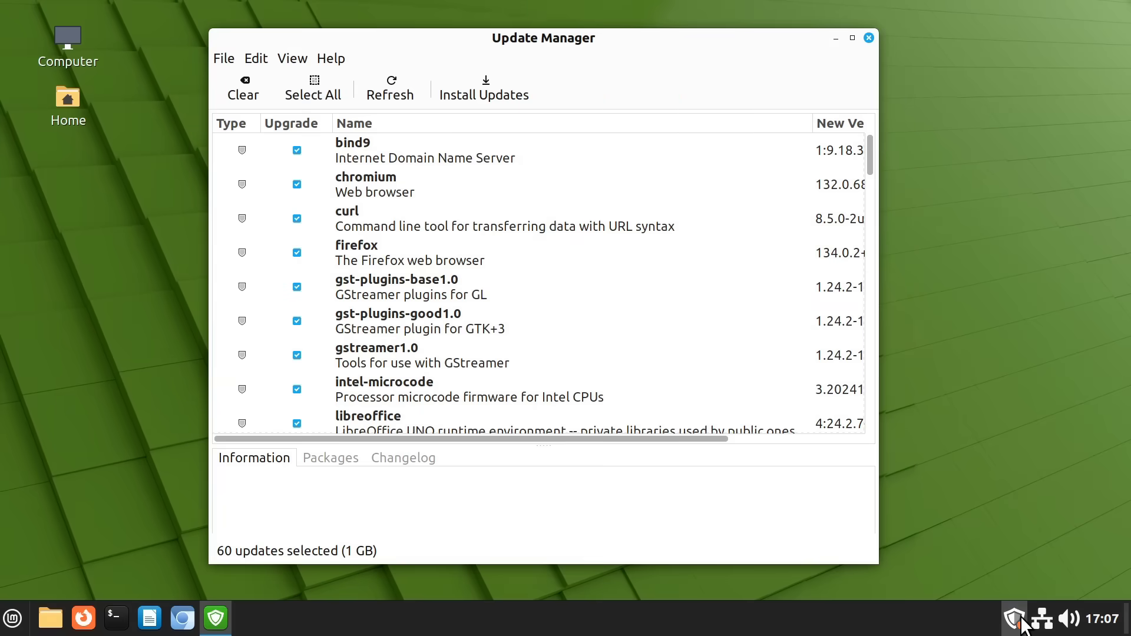
pyautogui.click(500, 93)
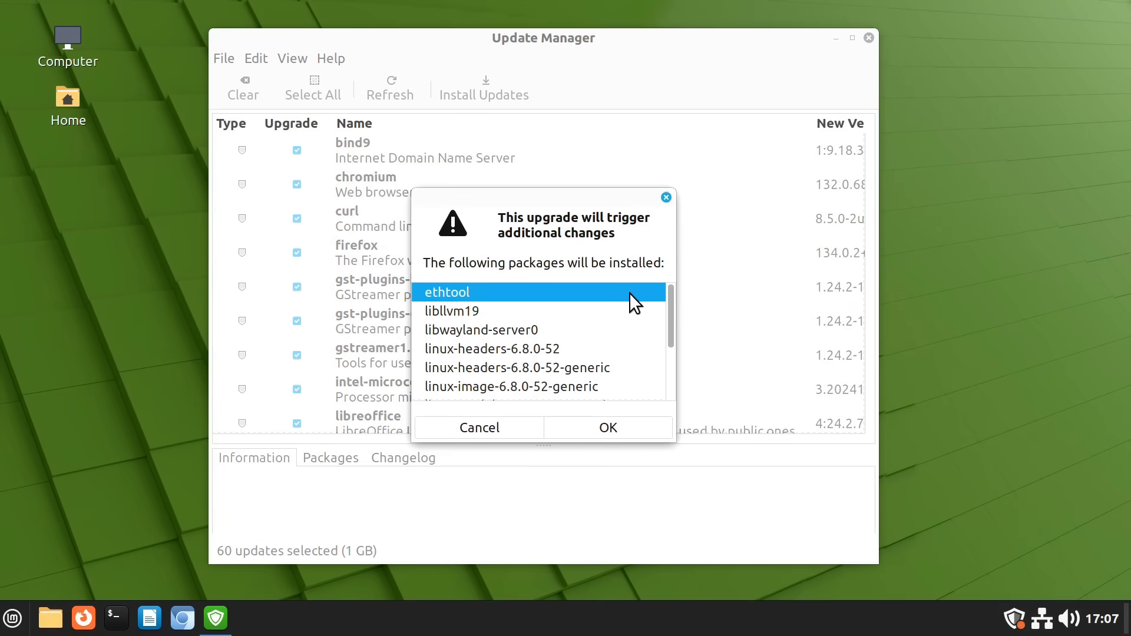
pyautogui.click(591, 429)
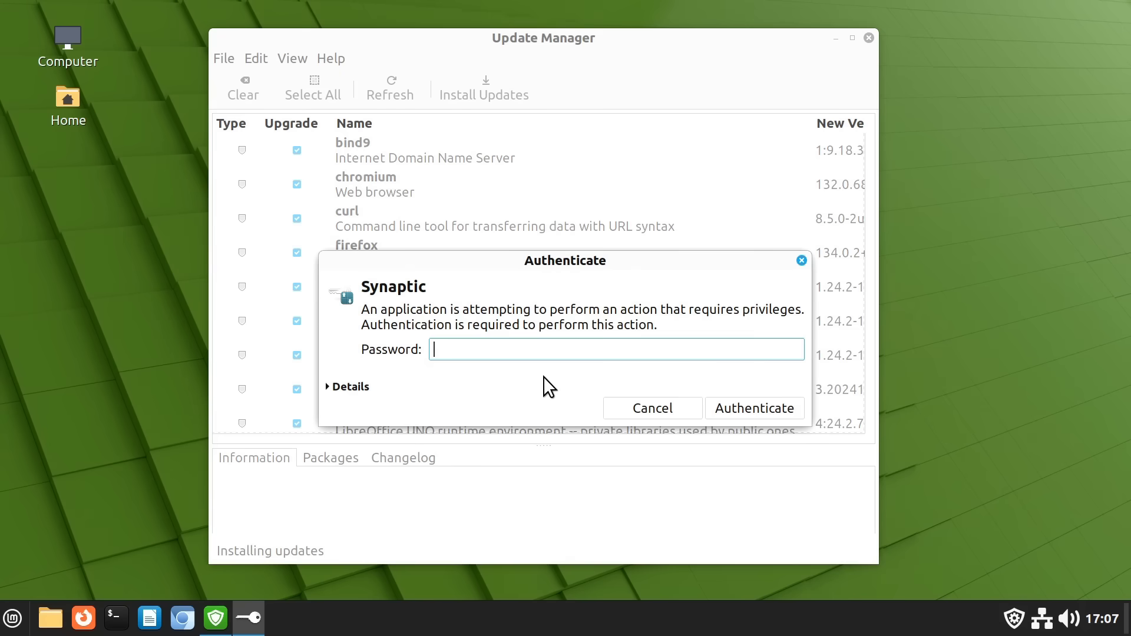
pyautogui.write('•••••••••••')
pyautogui.press('Return')
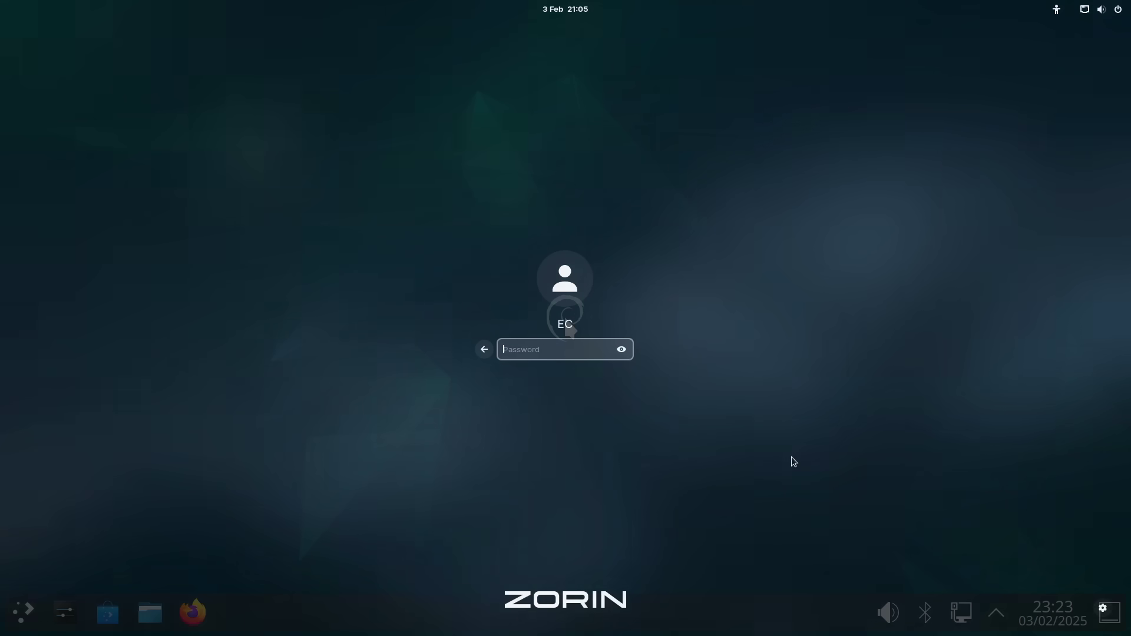
# Type the account password into the Linux Mint login screen's Password field
pyautogui.write('******')
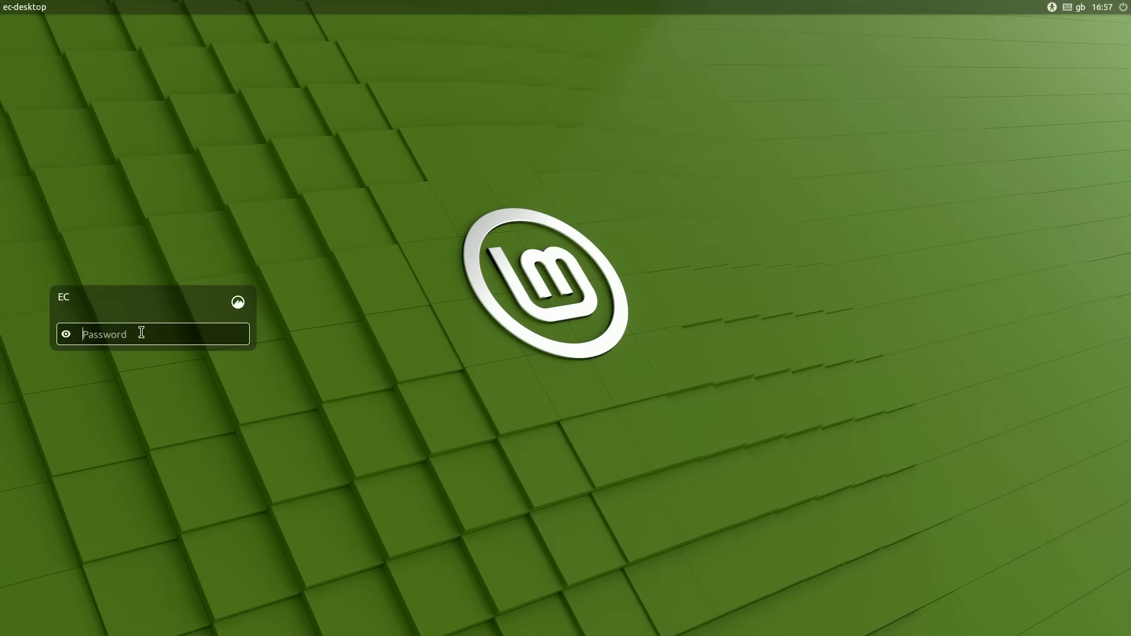
pyautogui.write('*********')
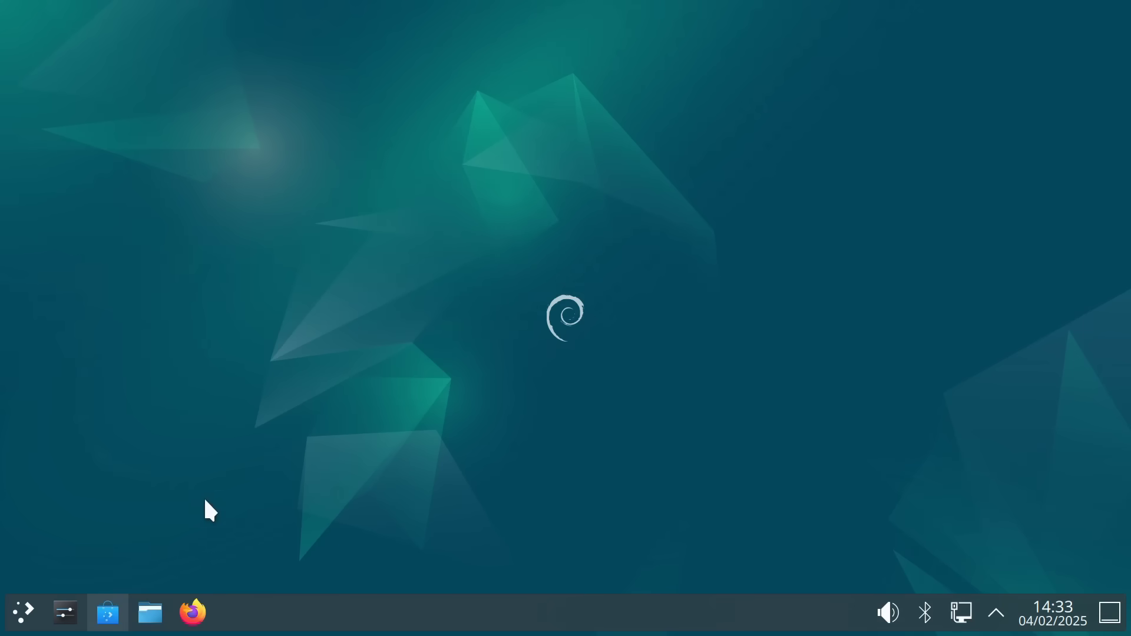
# Install Krita from Discover's Painting and Editing list, authorising with the account password
pyautogui.click(109, 613)
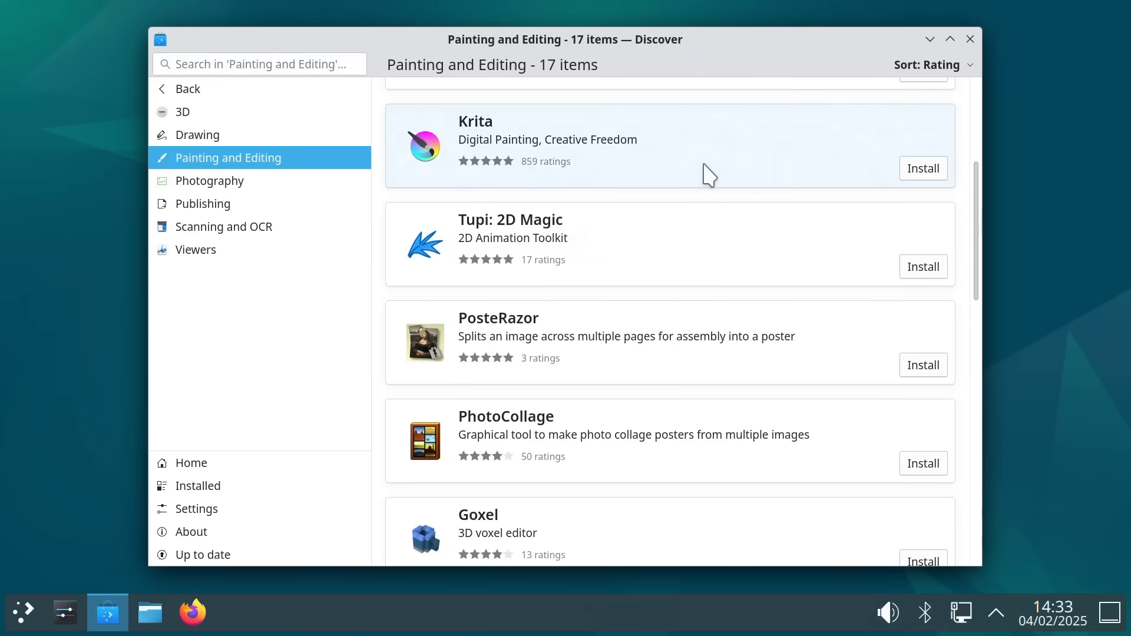
pyautogui.click(922, 170)
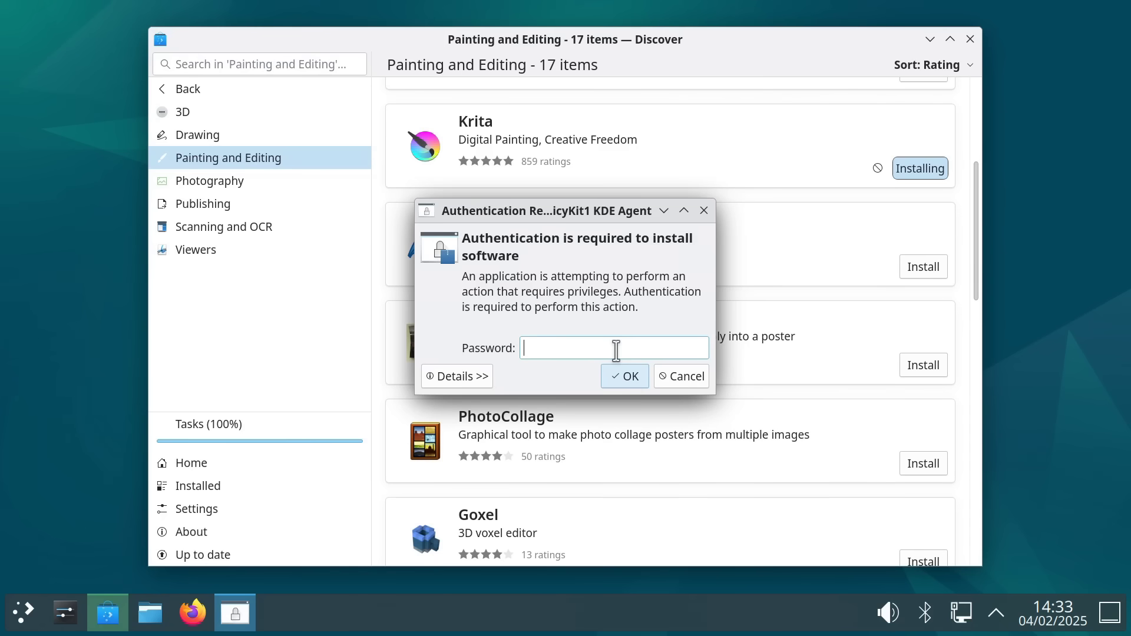
pyautogui.write('************')
pyautogui.press('Return')
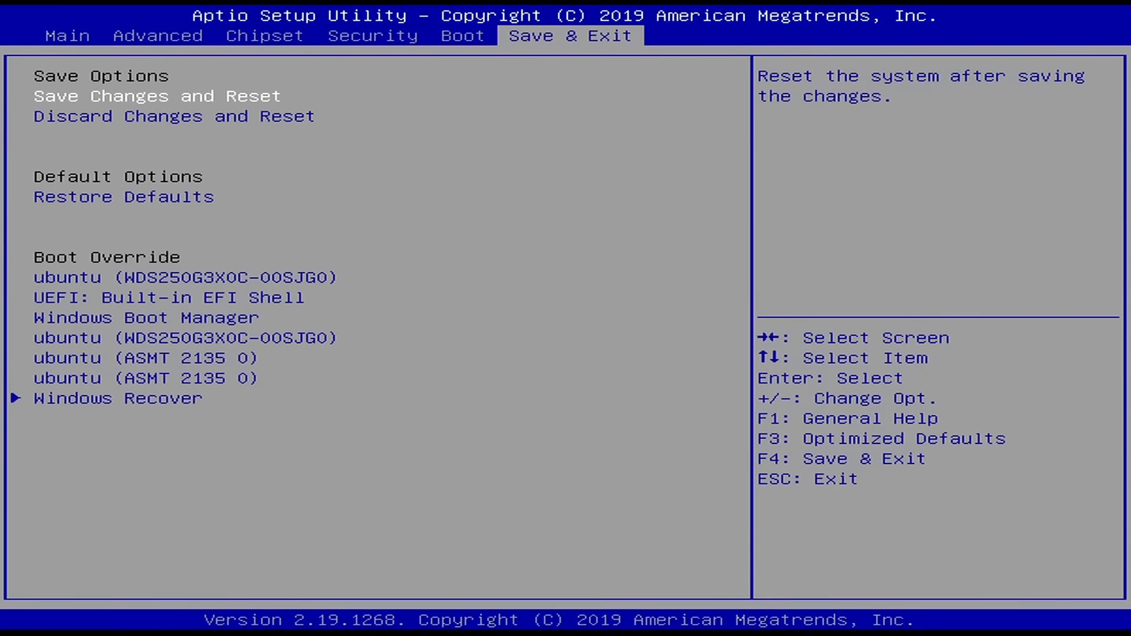
# Highlight the ubuntu boot override on the ASMT 2135 0 external drive
pyautogui.press('Down')
pyautogui.press('Down')
pyautogui.press('Down')
pyautogui.press('Down')
pyautogui.press('Down')
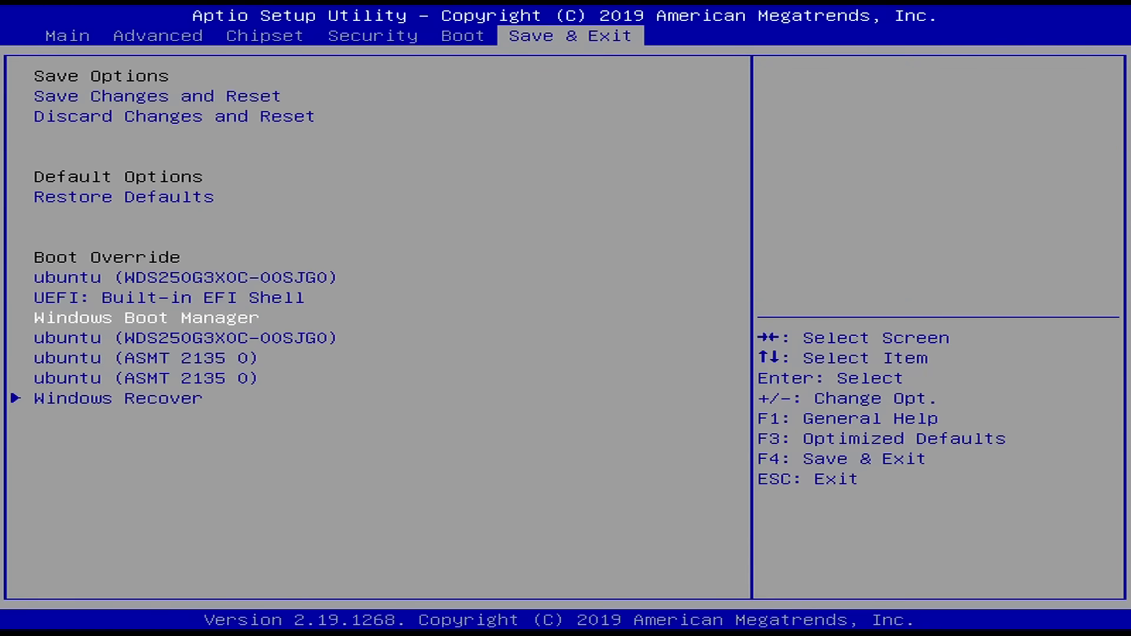
pyautogui.press('Down')
pyautogui.press('Down')
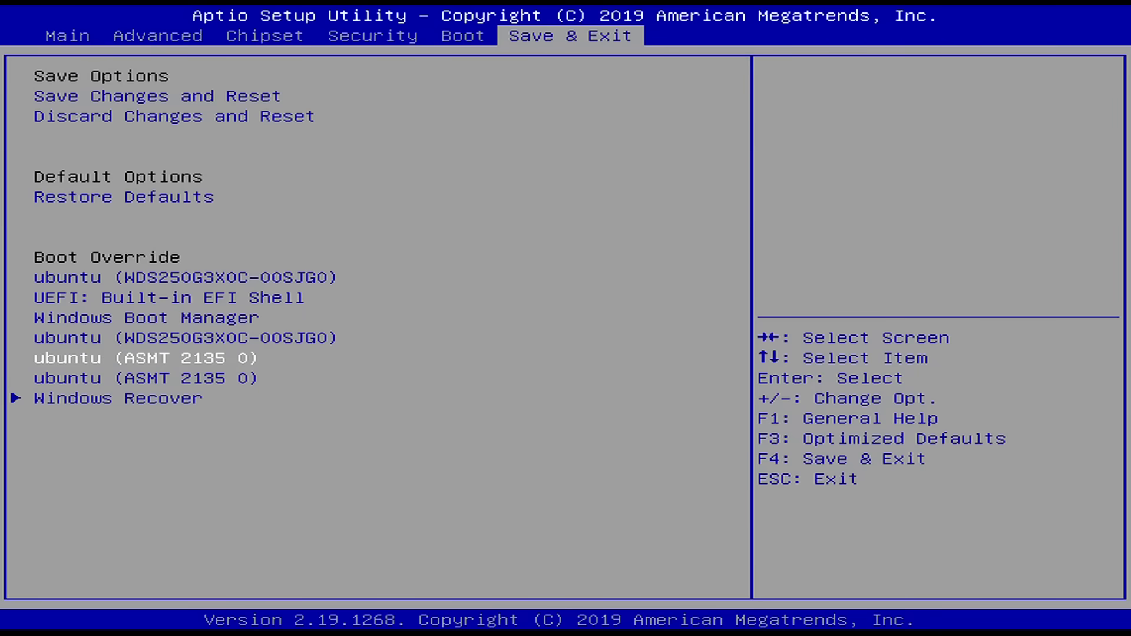
pyautogui.press('Up')
pyautogui.press('Up')
pyautogui.press('Up')
pyautogui.press('Up')
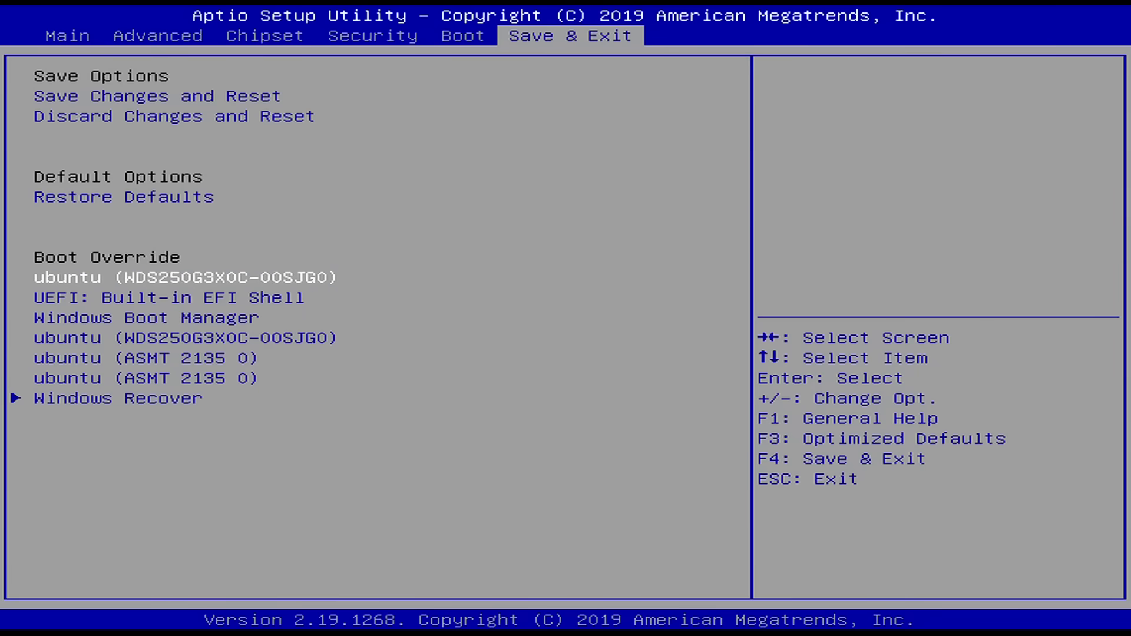
pyautogui.press('Down')
pyautogui.press('Down')
pyautogui.press('Down')
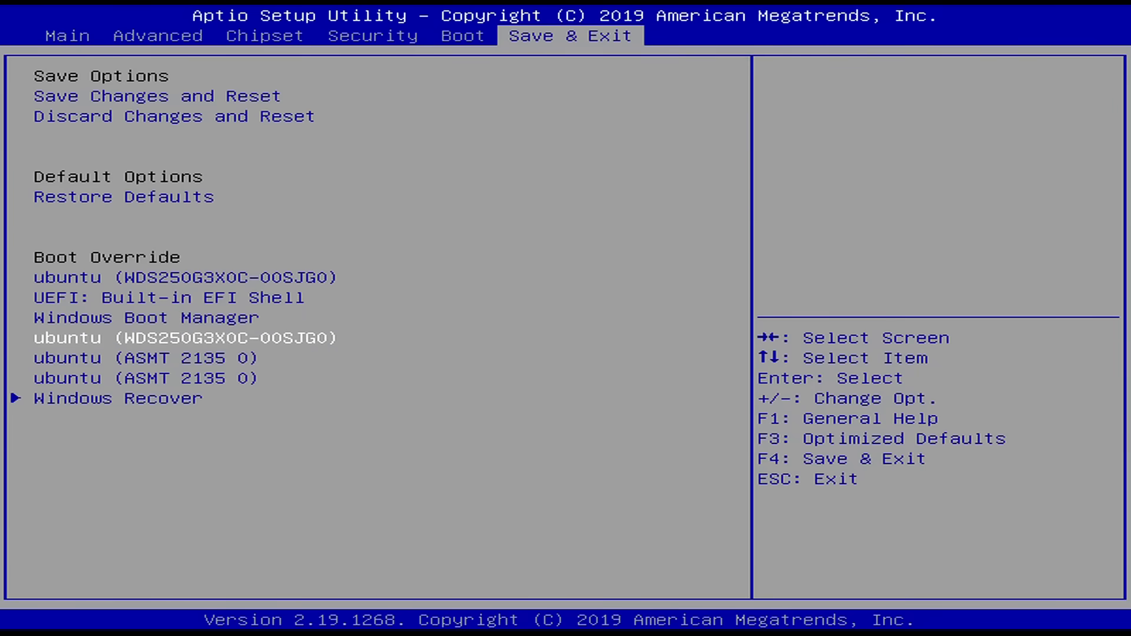
pyautogui.press('Down')
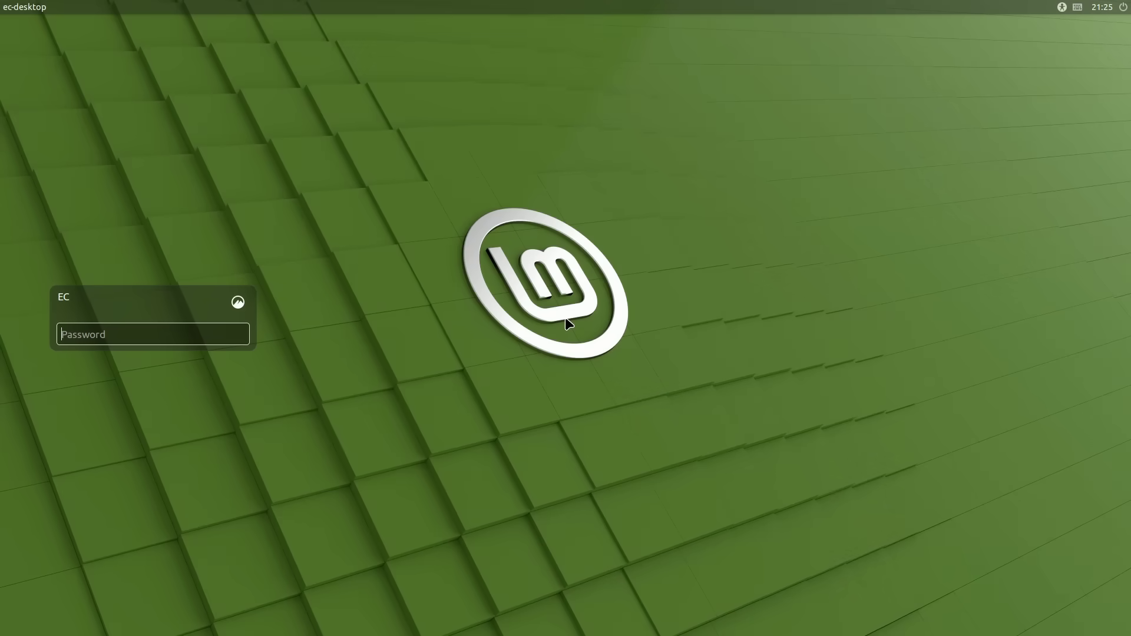
# Enter the account password in the Linux Mint login screen's Password field
pyautogui.write('••••••••••')
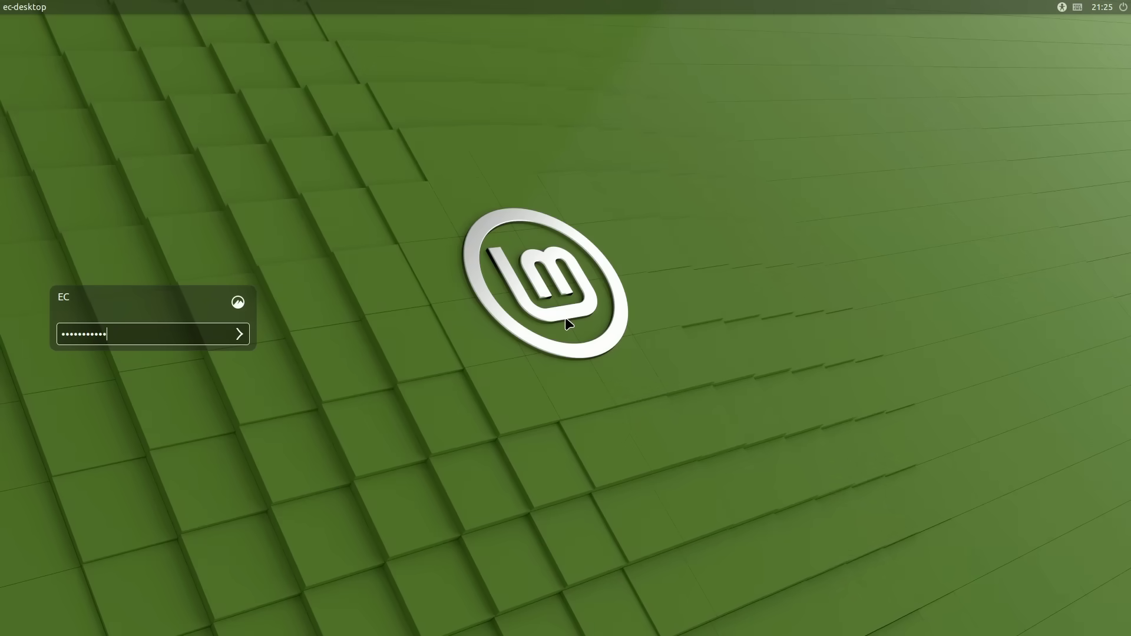